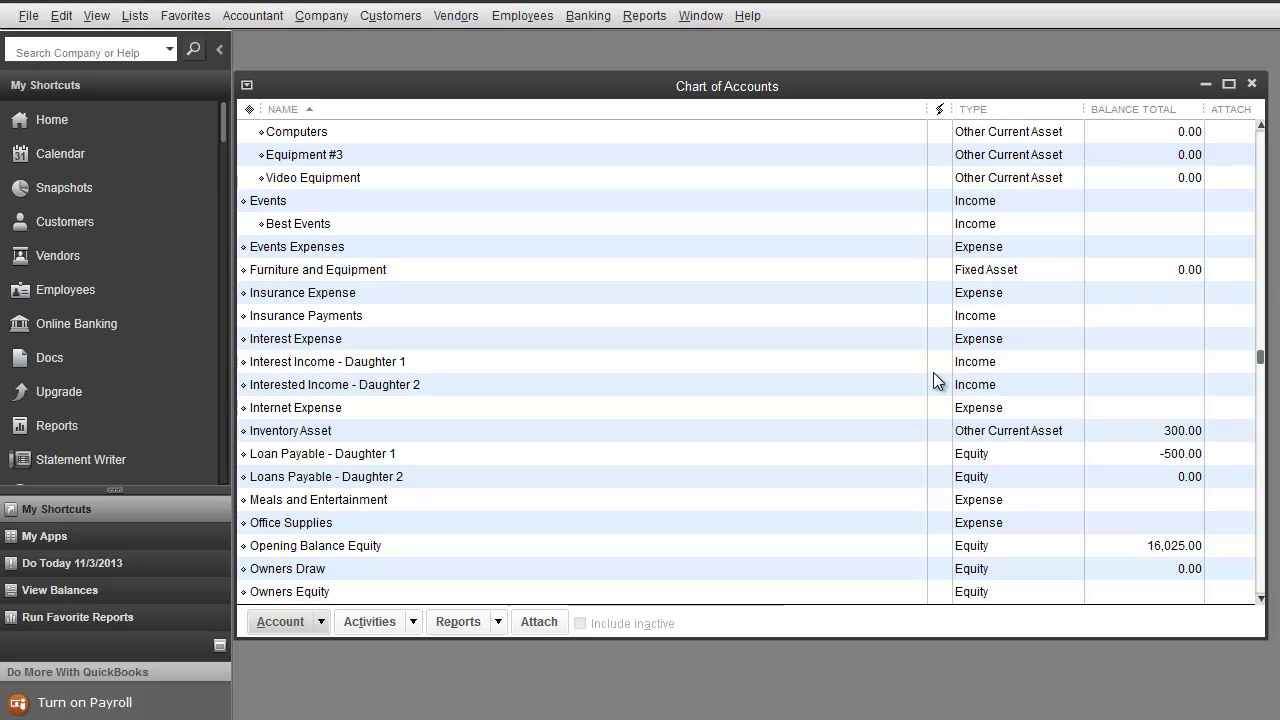
Step: Start adding a new account of type Bank to the chart of accounts
scroll(933, 372, up, 8)
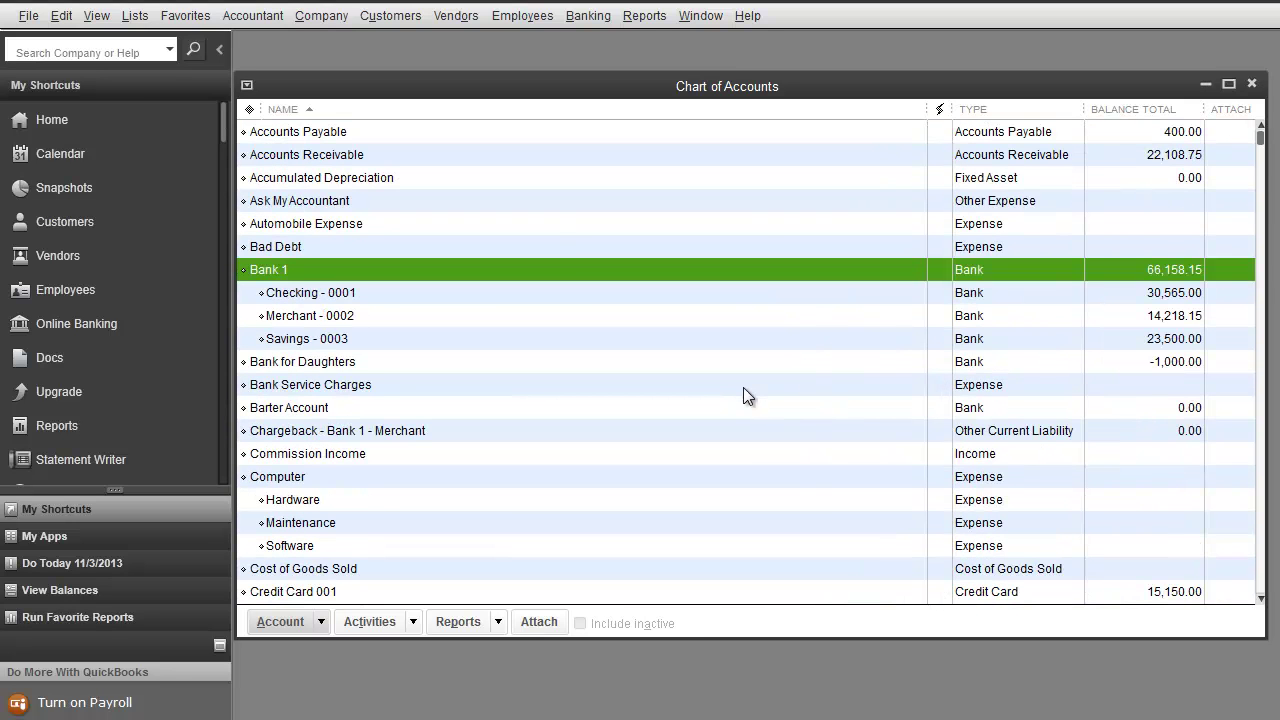
click(294, 621)
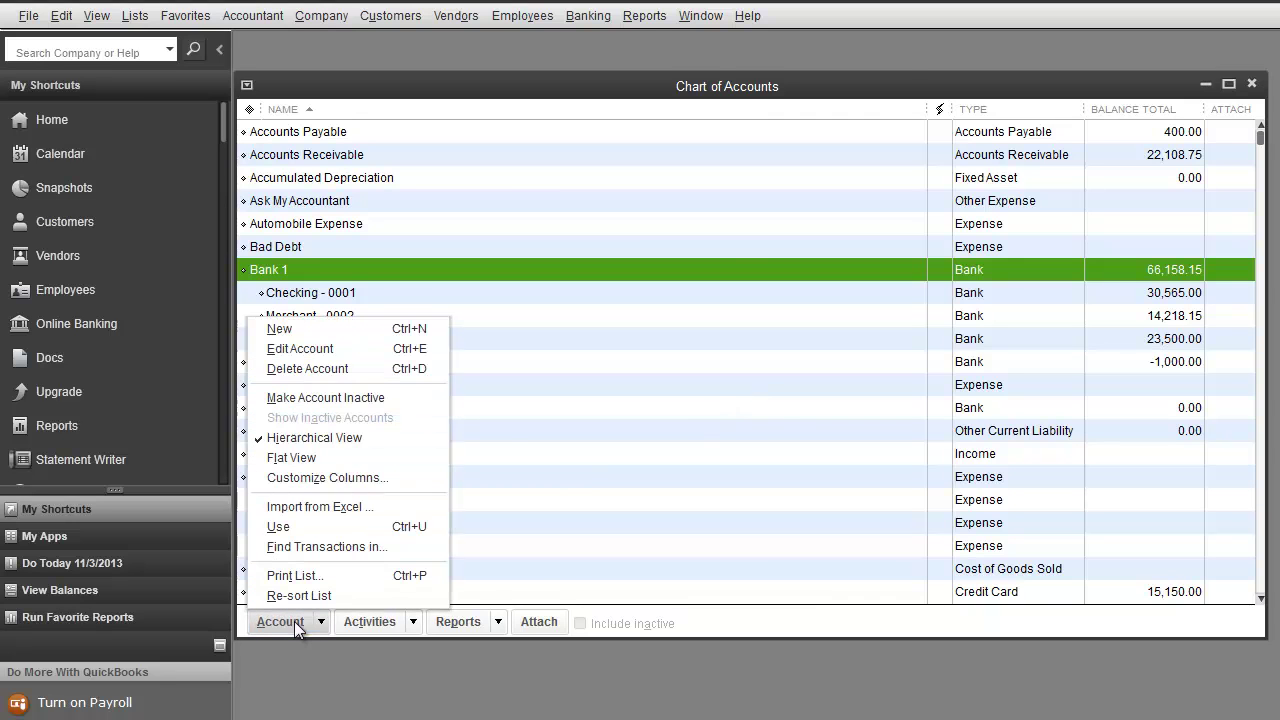
click(285, 329)
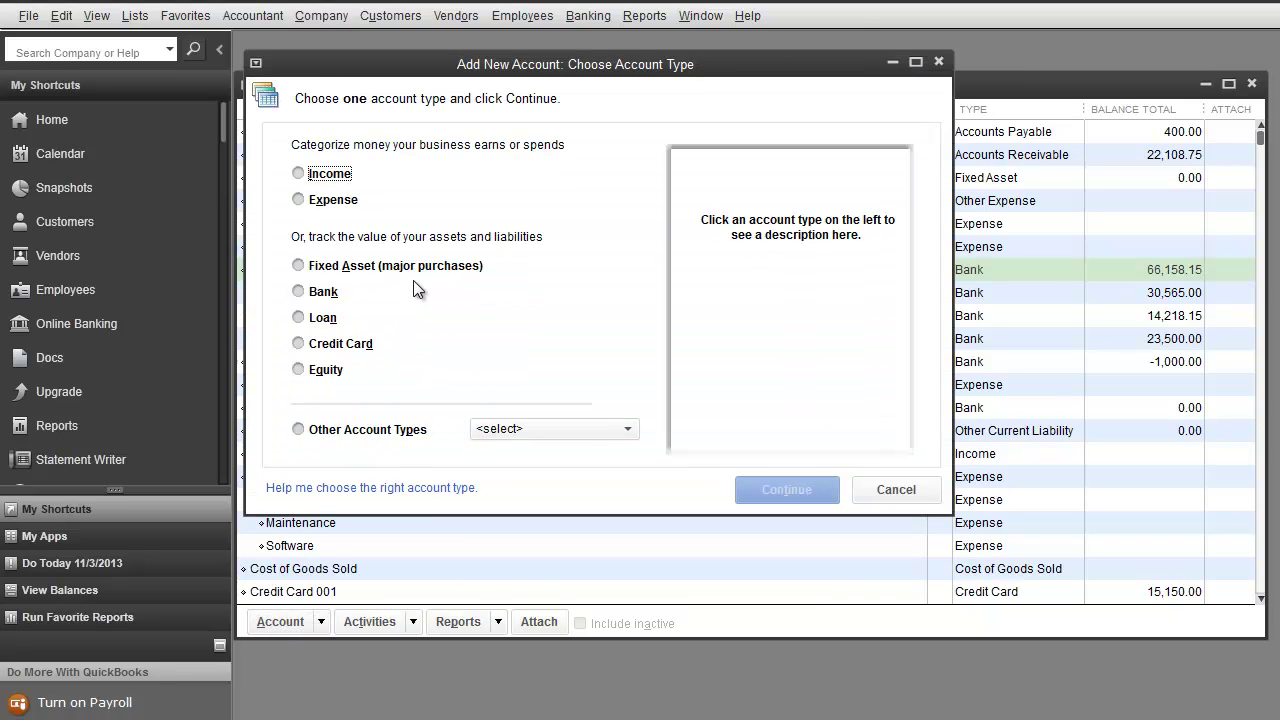
click(305, 292)
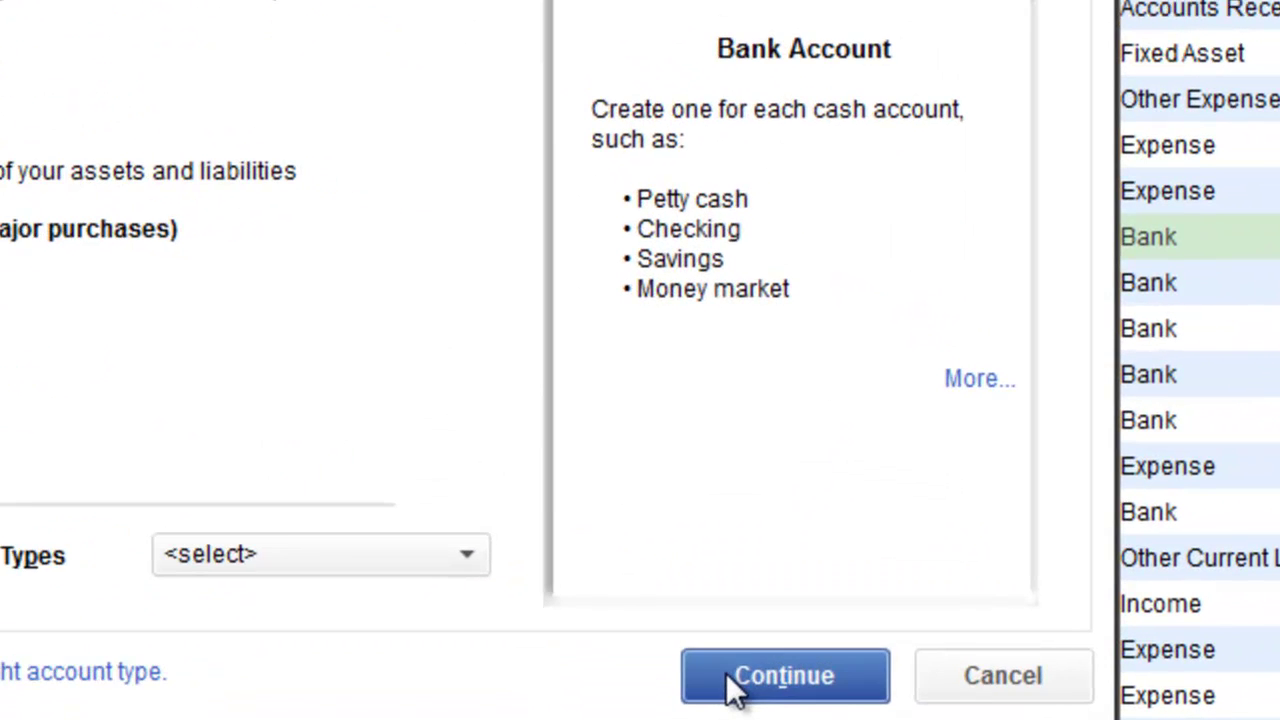
click(760, 507)
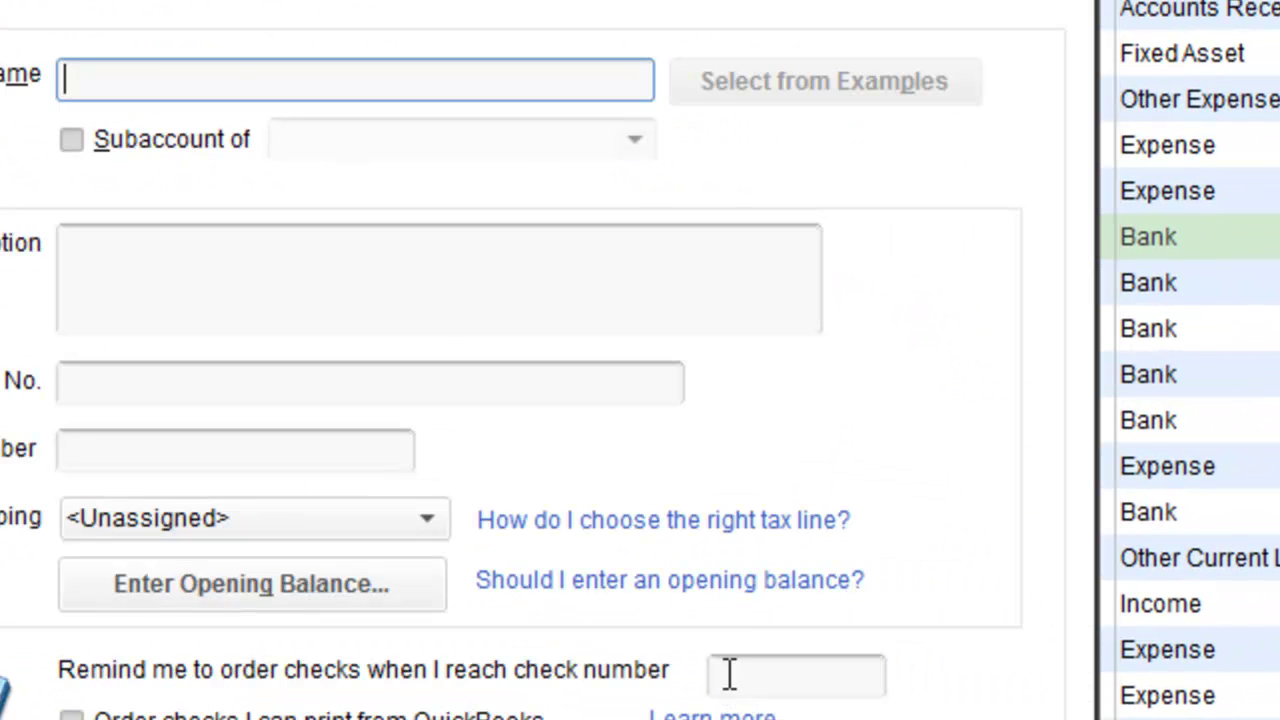
Step: Name the bank account "Main Company Checking Account" and save it without an opening balance, keeping the form open for another account
text(Main)
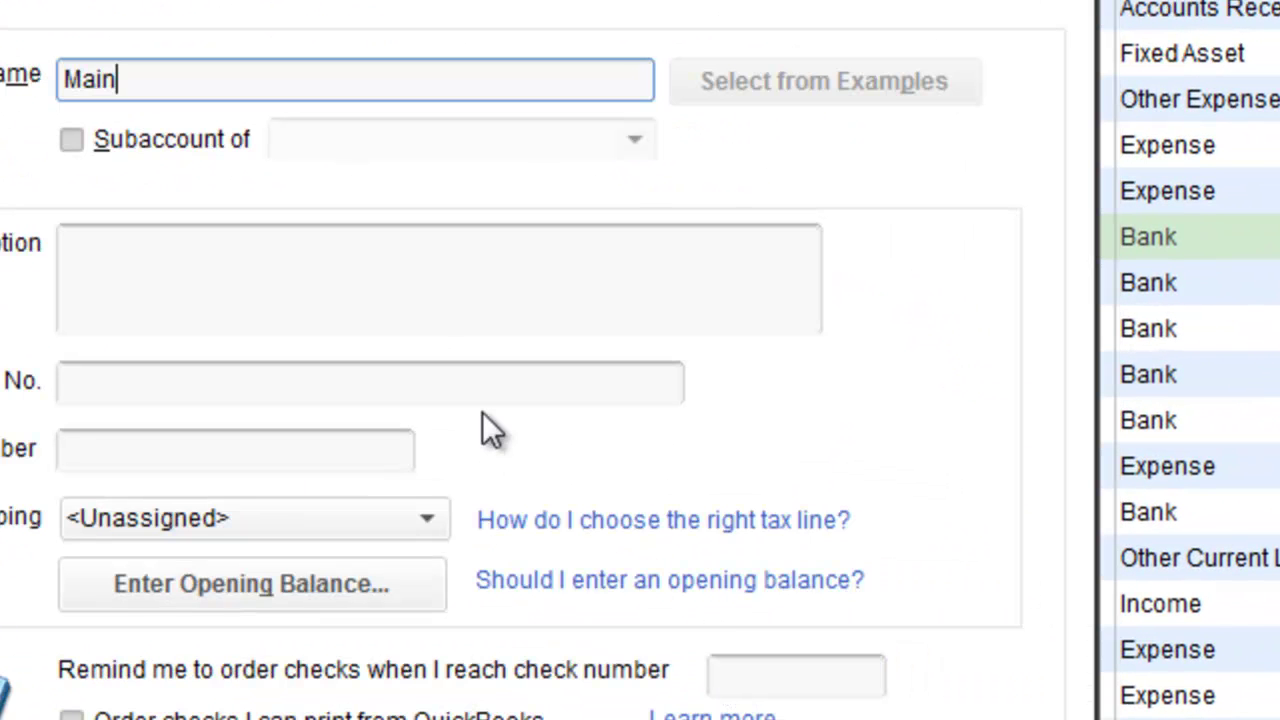
text( Company Checkin)
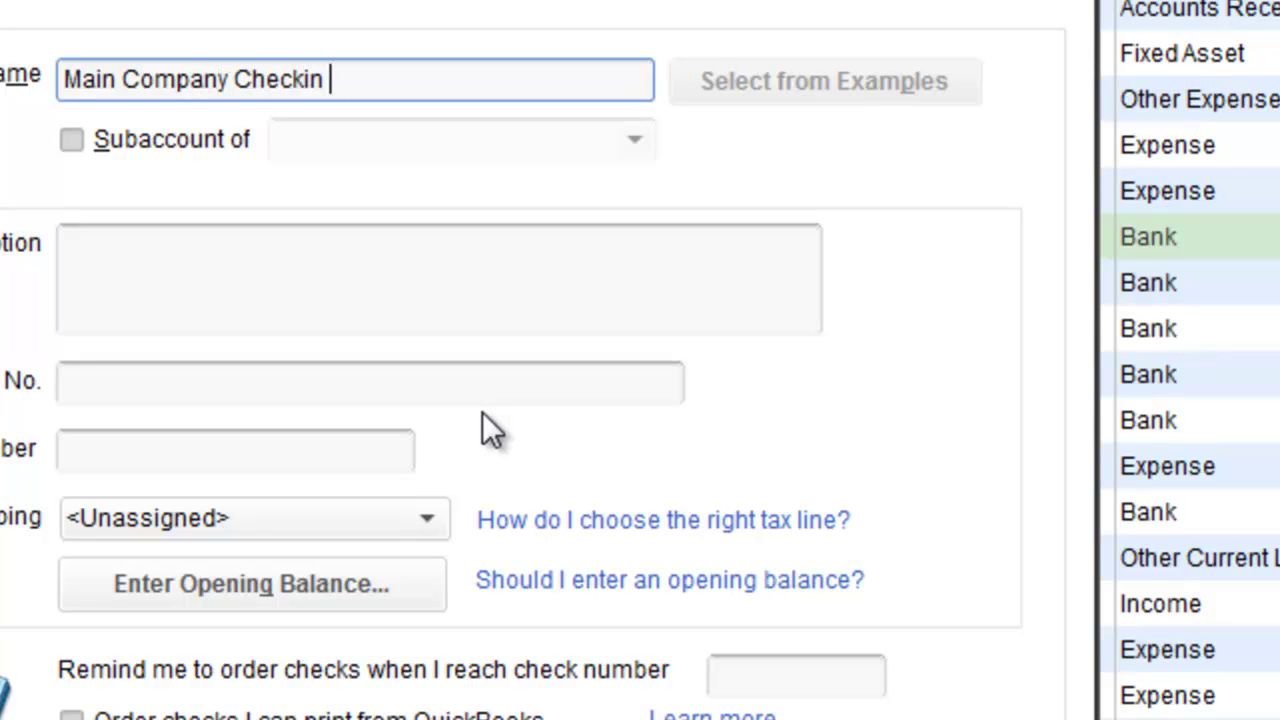
key(BackSpace)
text(g Account)
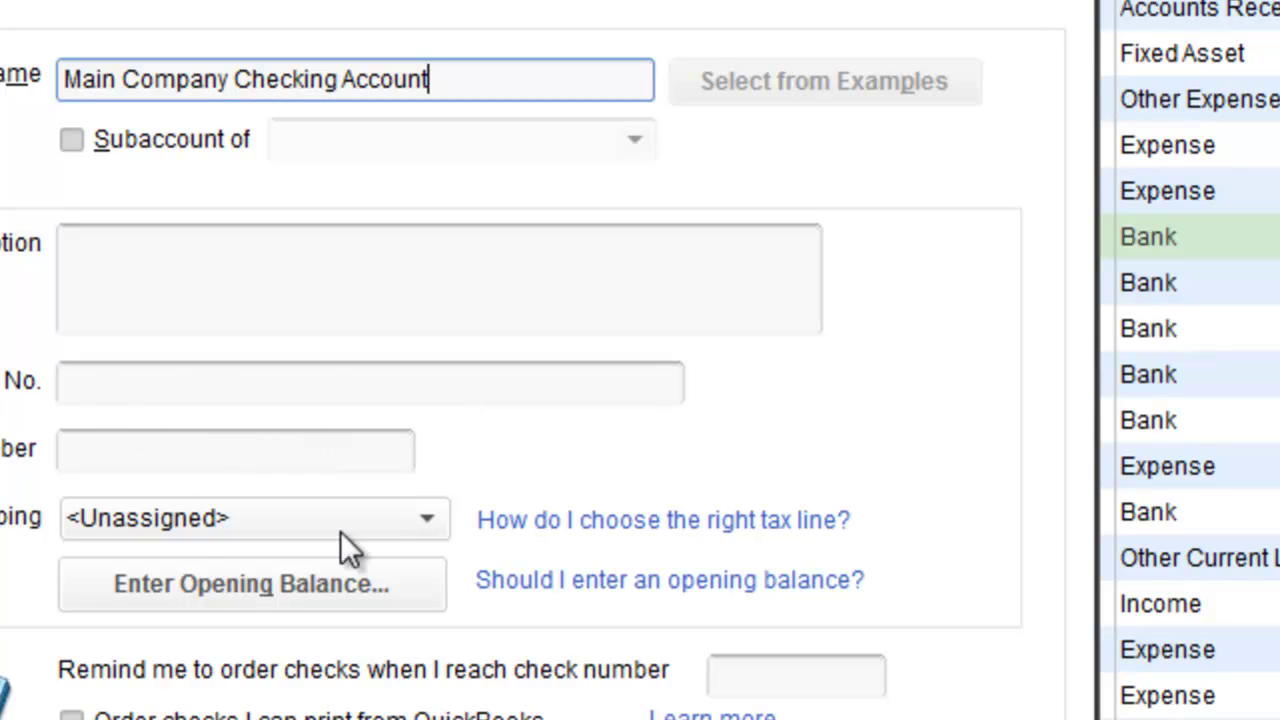
click(284, 591)
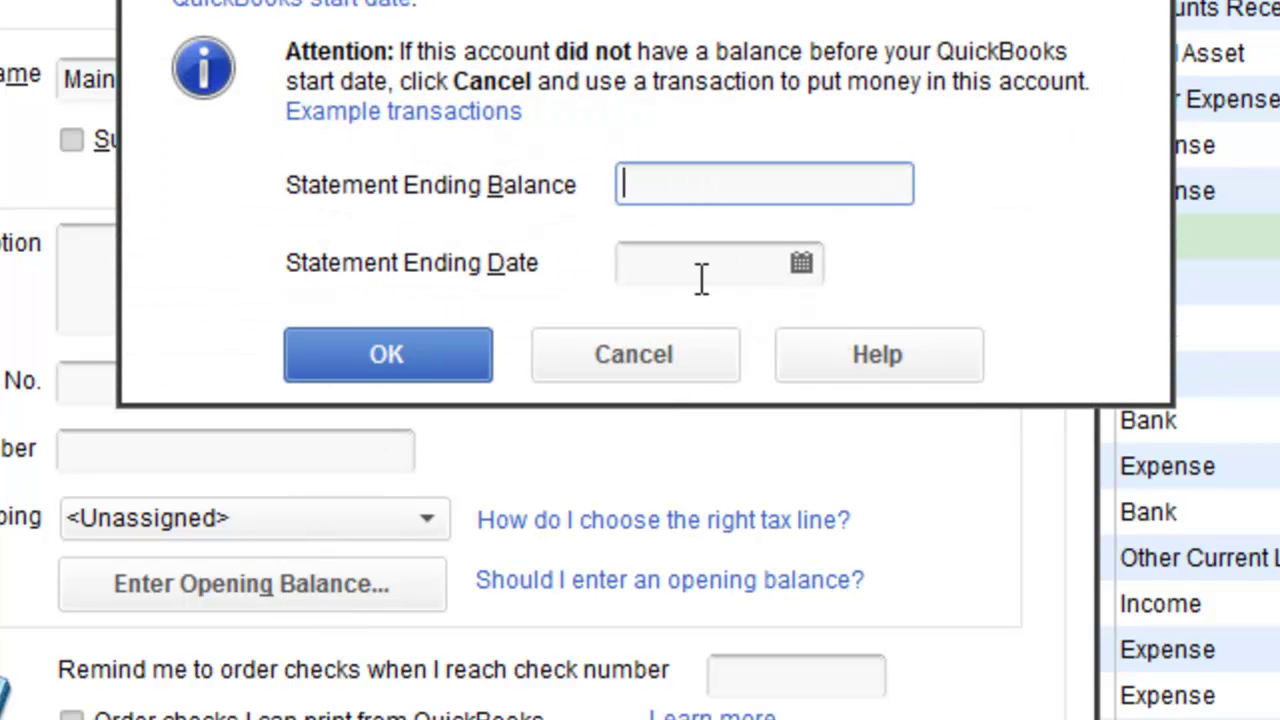
click(672, 355)
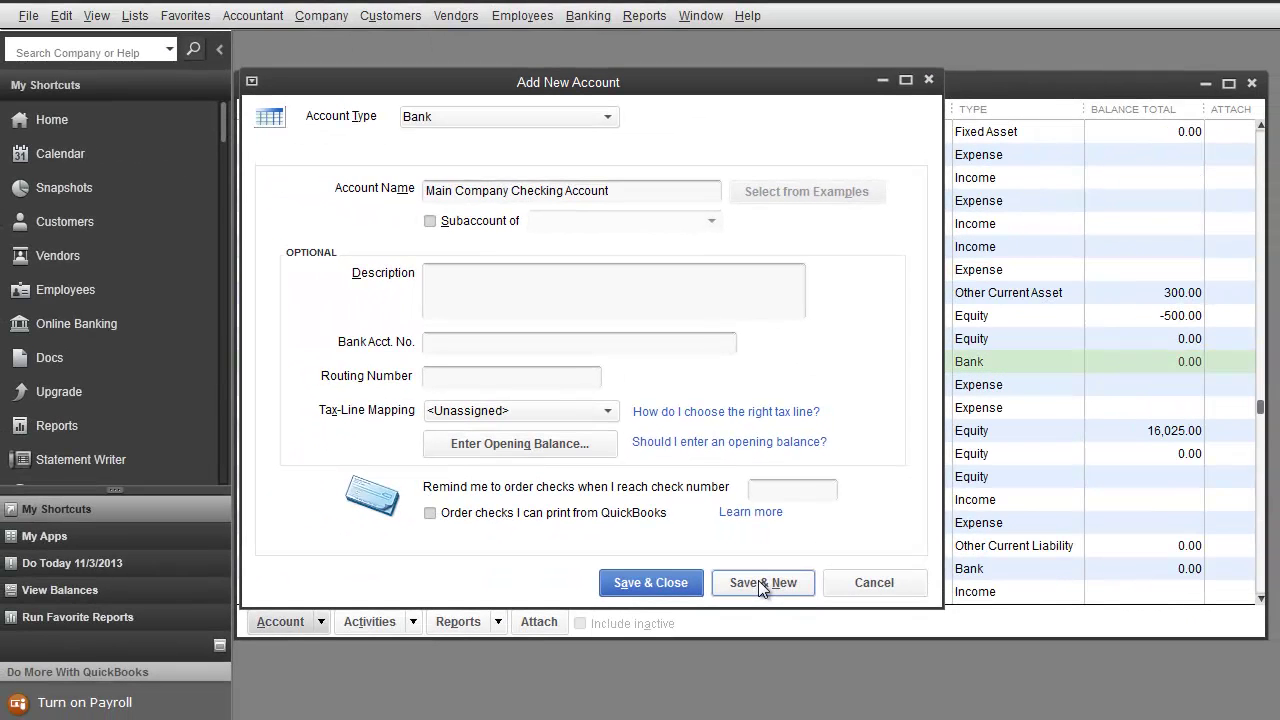
click(760, 582)
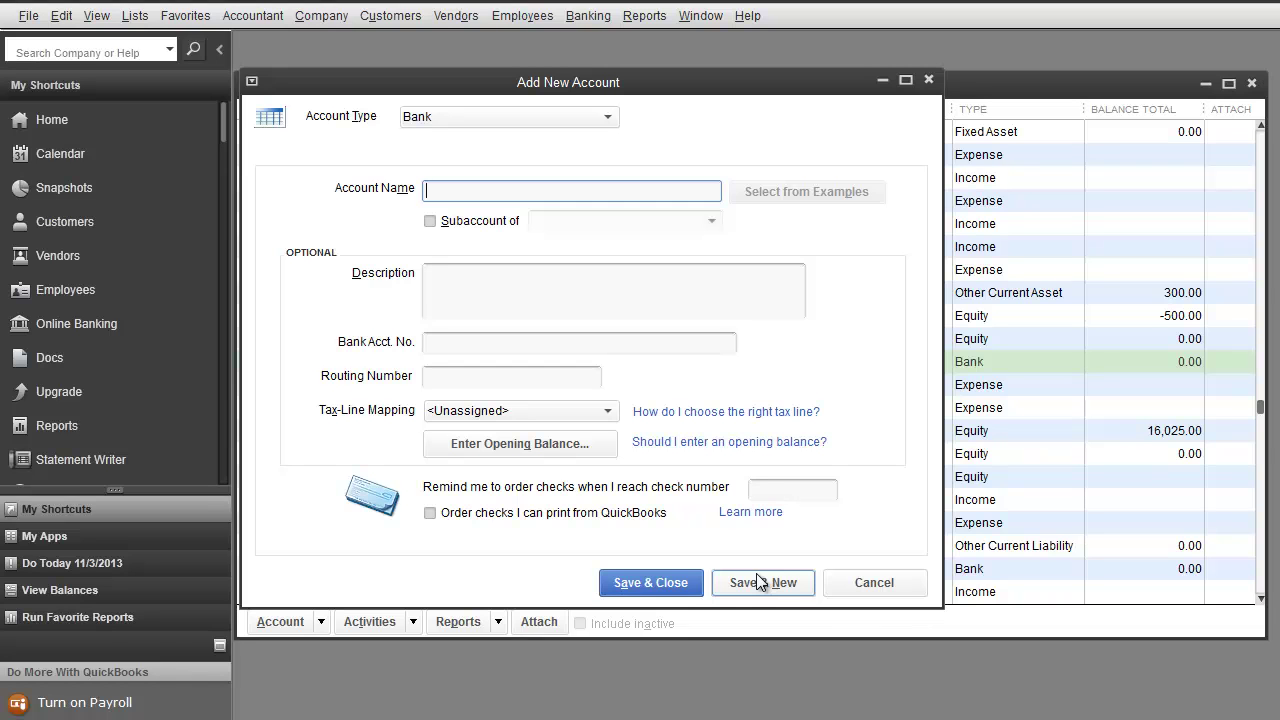
Step: Create an Income account named "Property Management Fees" and save it, keeping the form open for another account
click(607, 117)
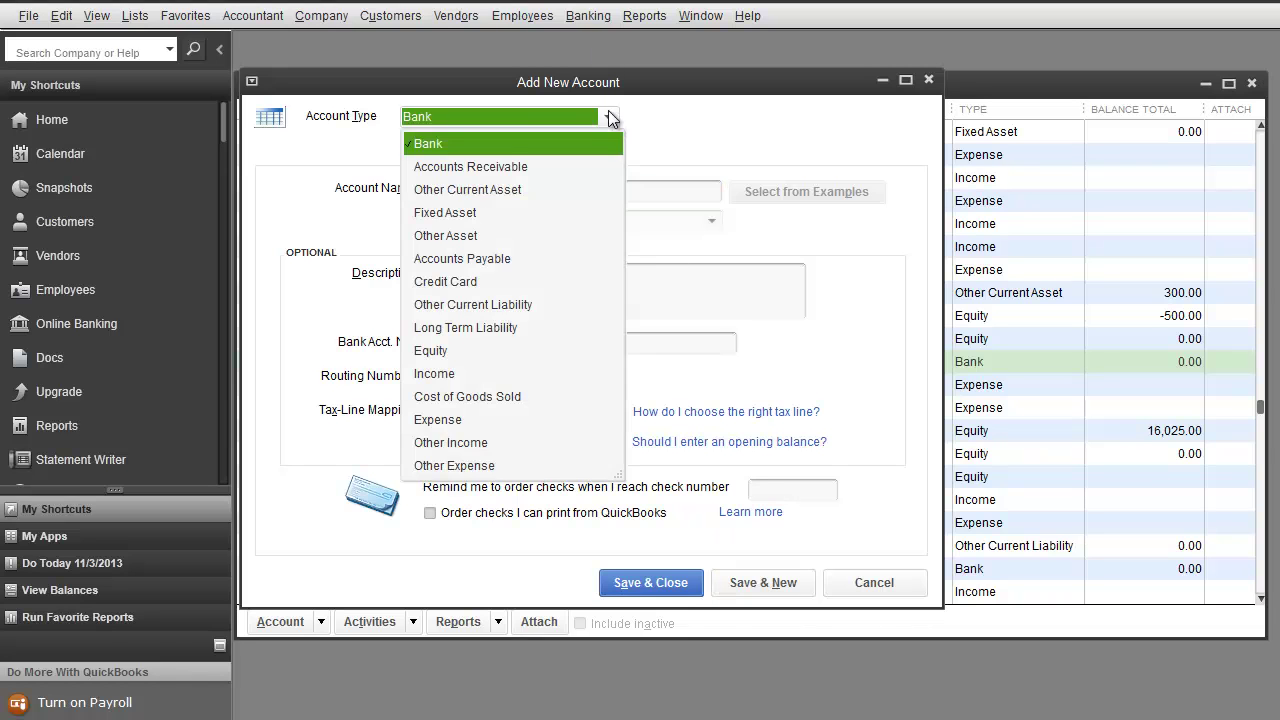
click(438, 373)
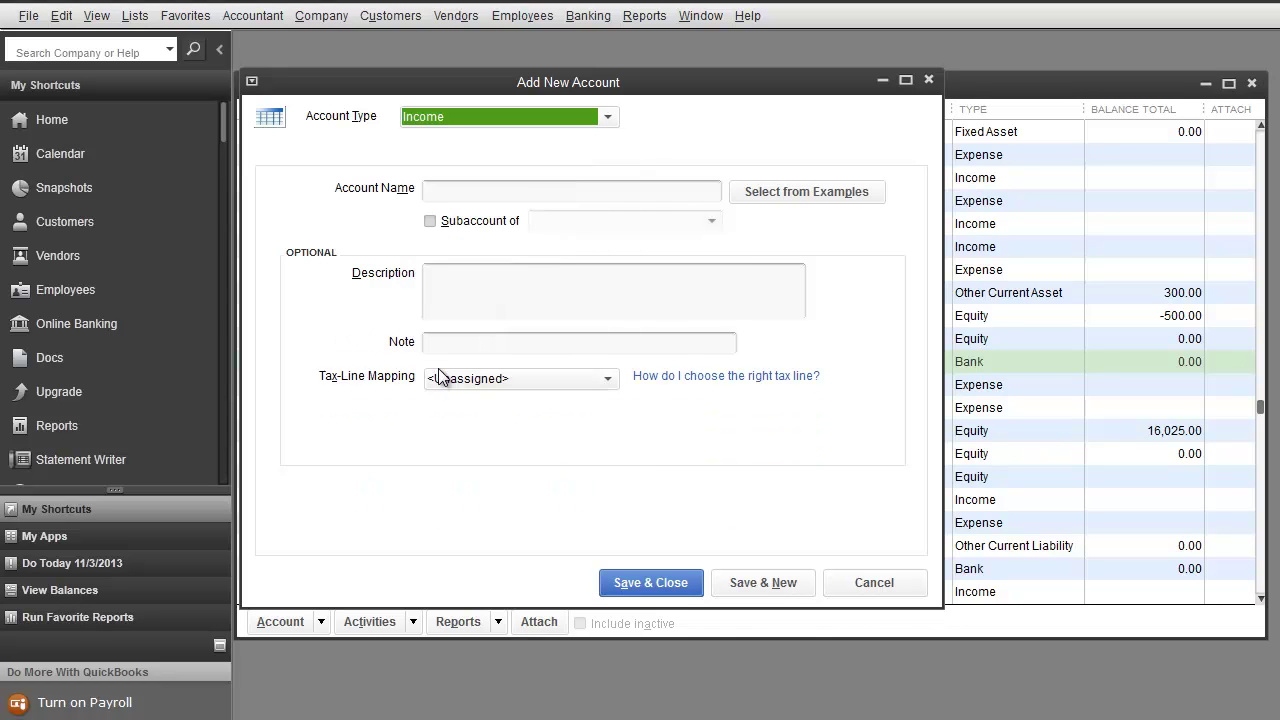
click(441, 189)
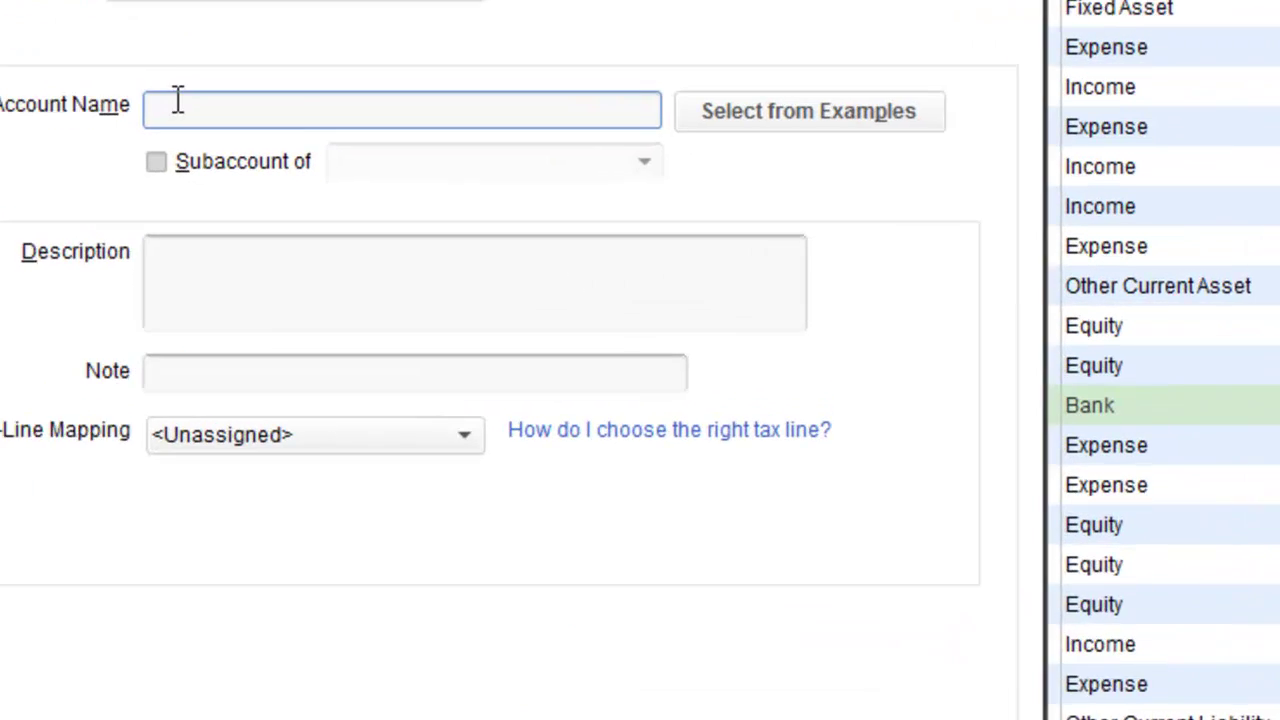
text(Property Man)
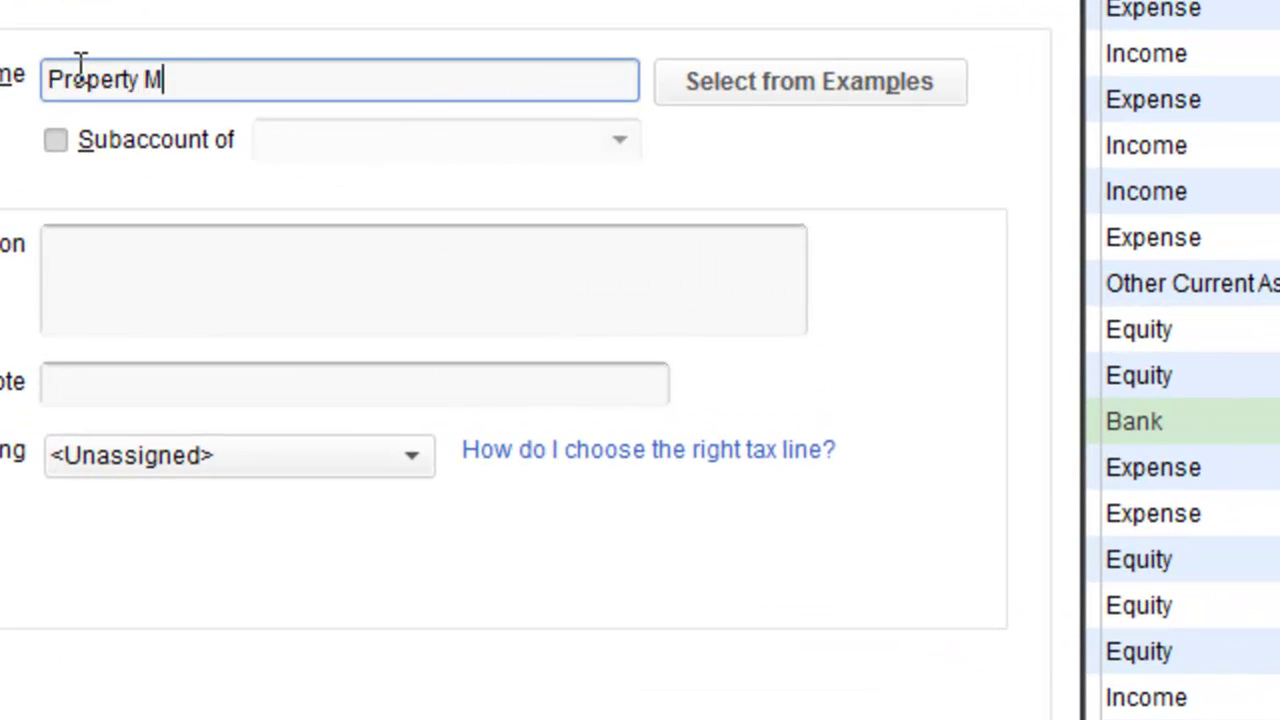
text(agme)
key(BackSpace)
key(BackSpace)
text(ement Fees)
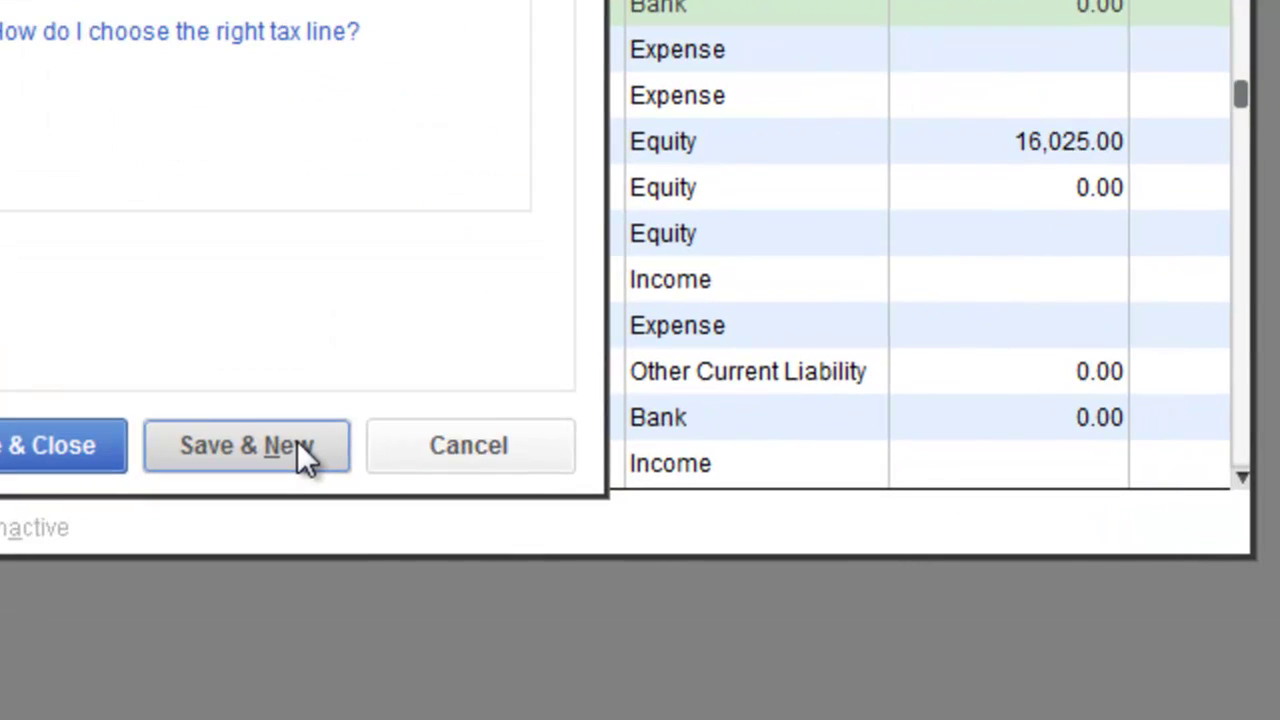
click(297, 441)
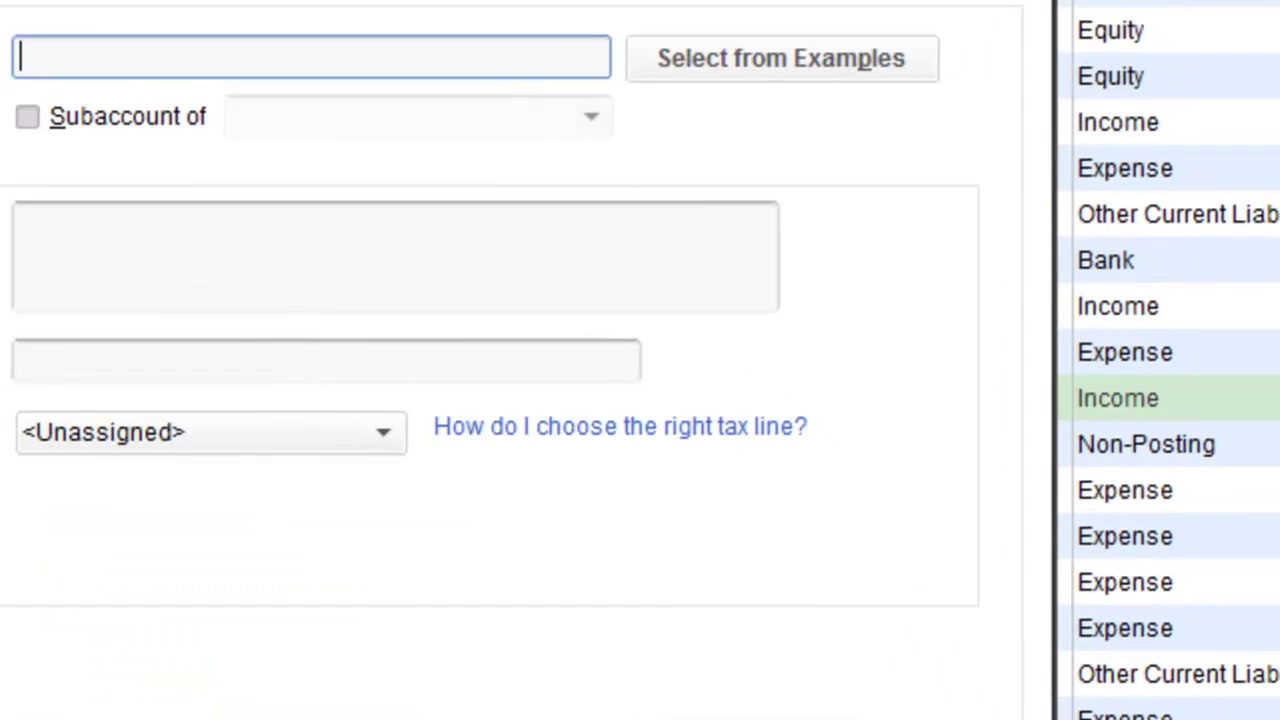
Step: Add the income account "Monthly Service Fee" as a subaccount of Property Management Fees and save it
text(Monthly )
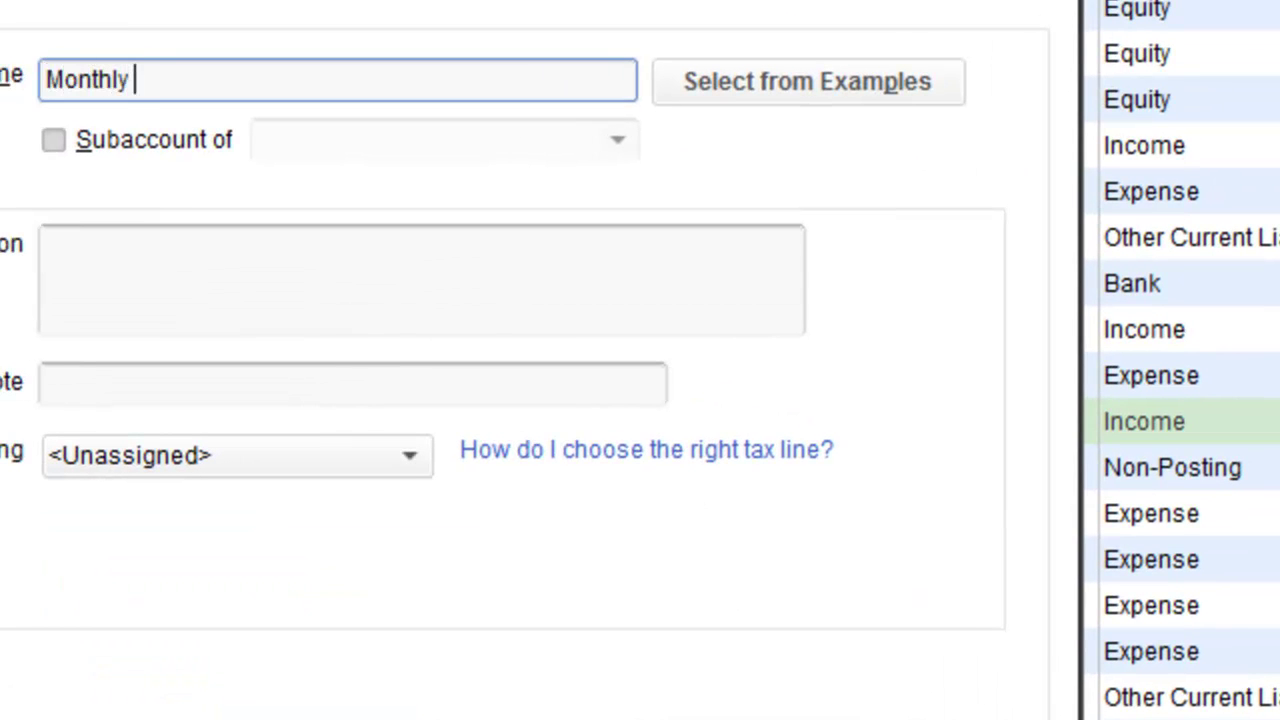
text(Service Fee)
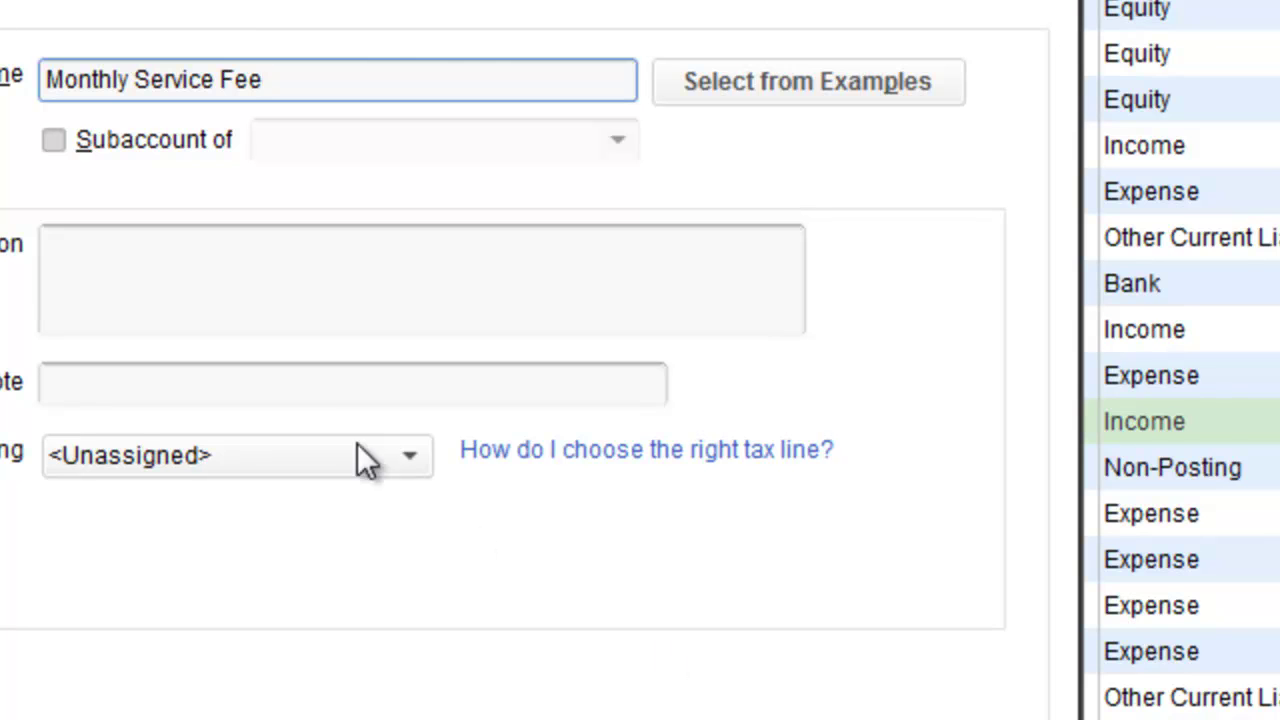
click(54, 140)
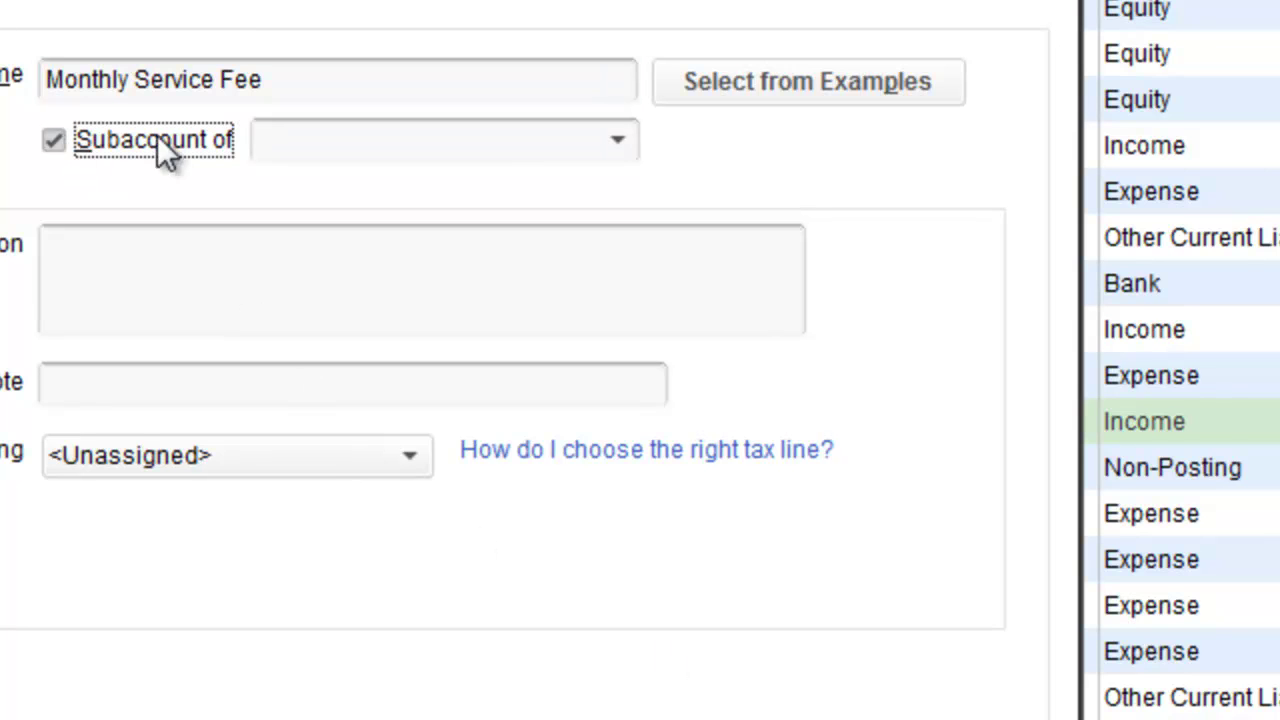
click(617, 145)
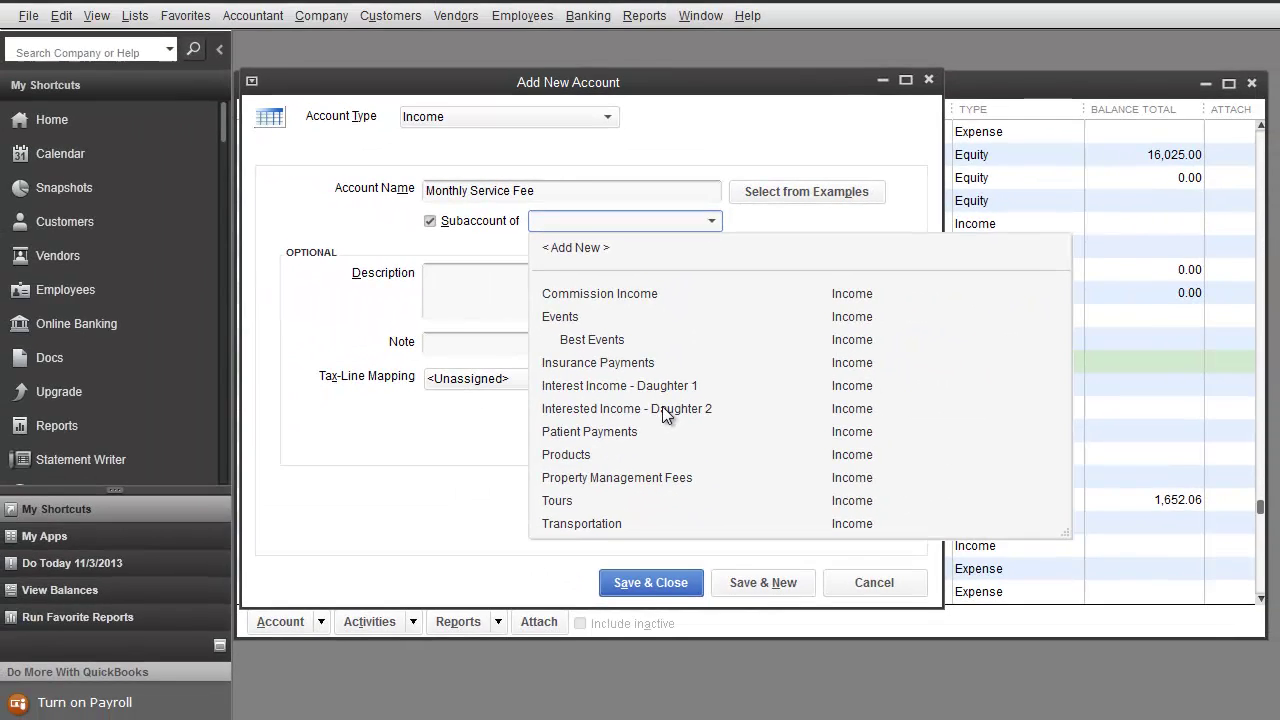
click(605, 478)
click(771, 580)
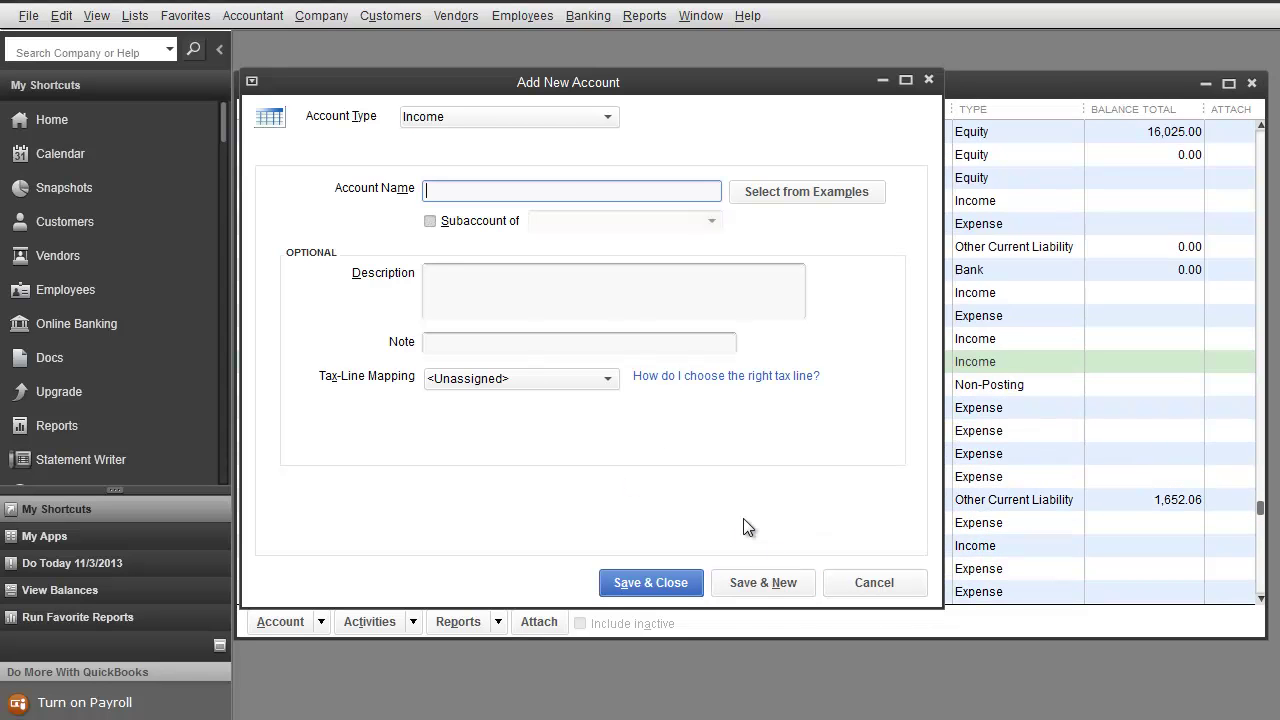
Step: Add the income account "Procuring New Tenants" as a subaccount of Property Management Fees and save it
text(Procur)
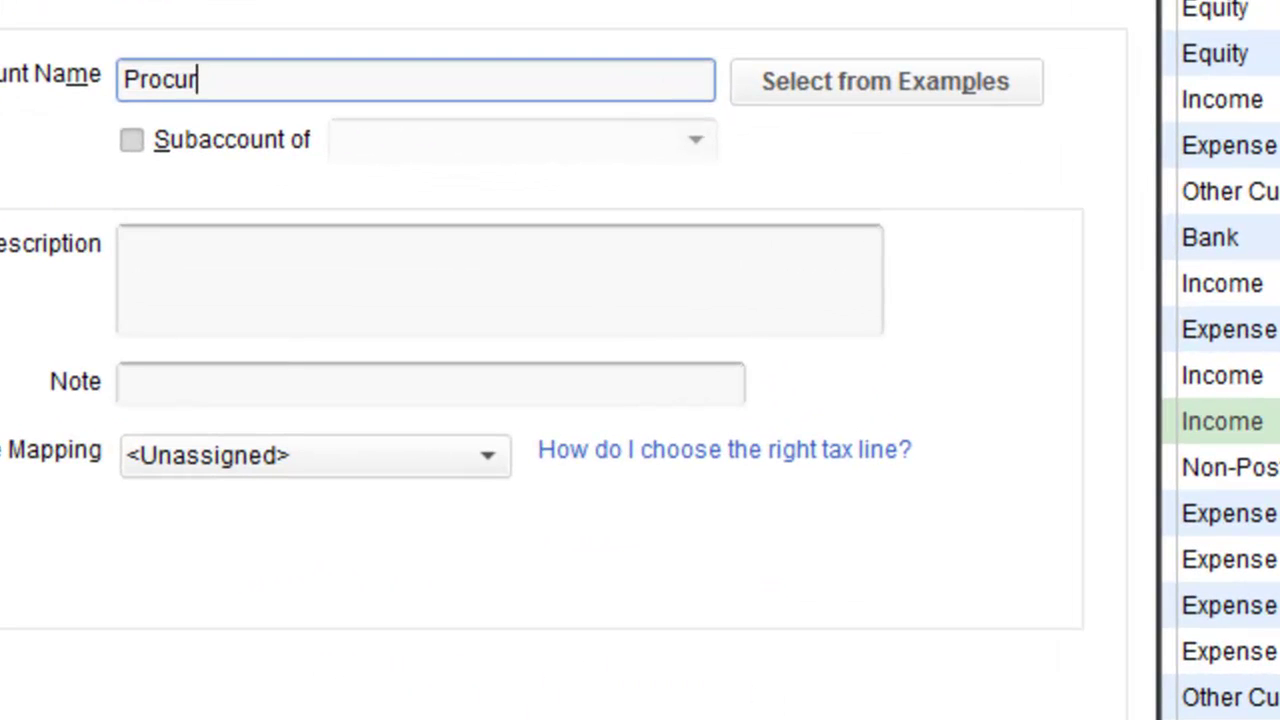
text(ing N)
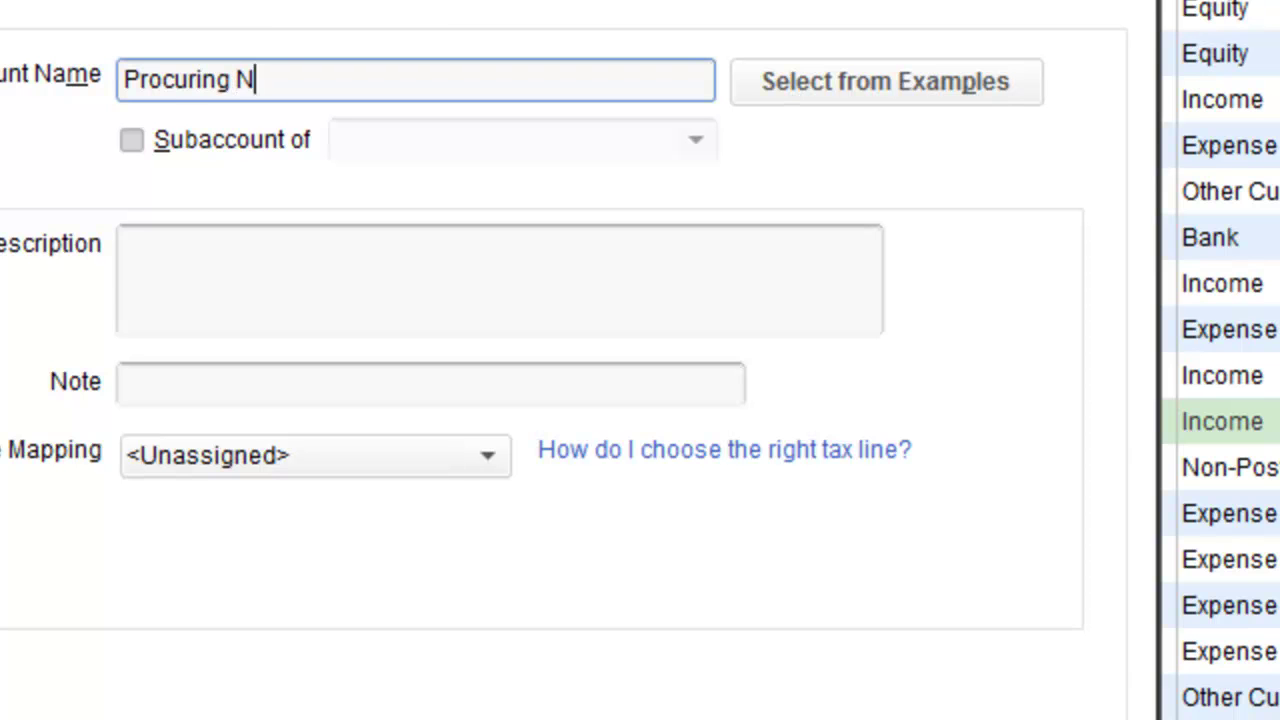
text(ew Tenants)
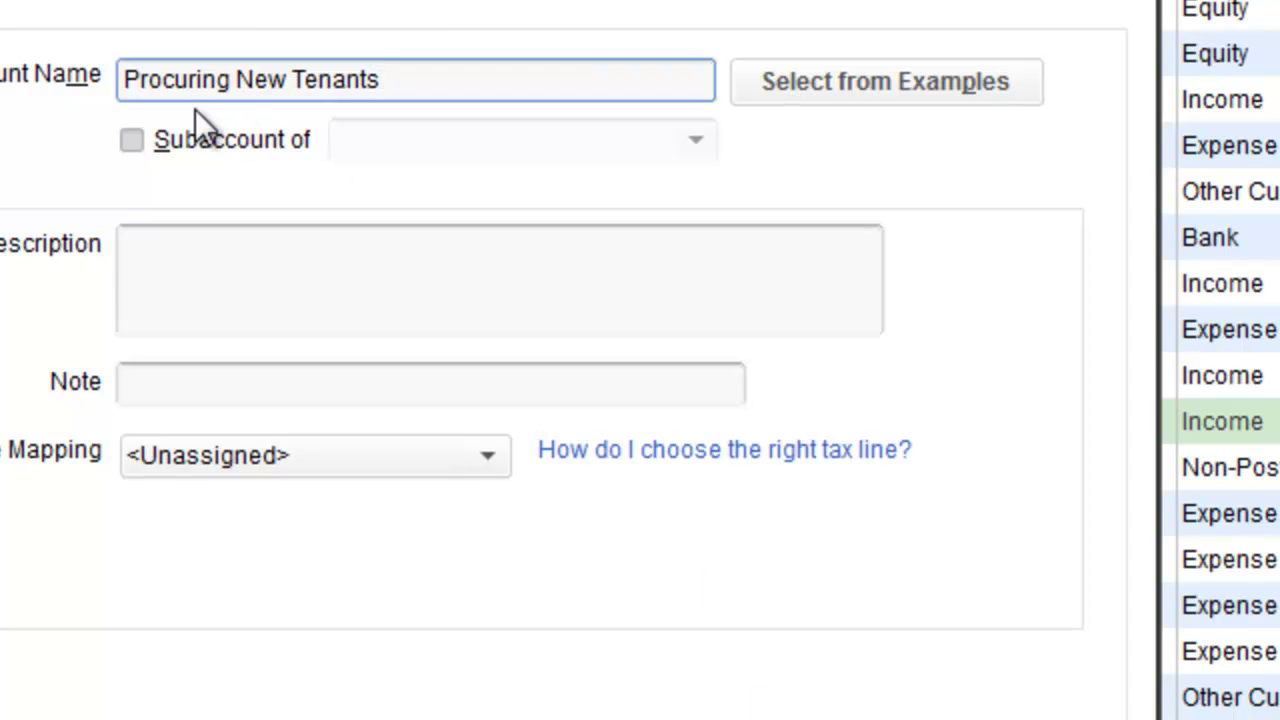
click(152, 140)
click(411, 140)
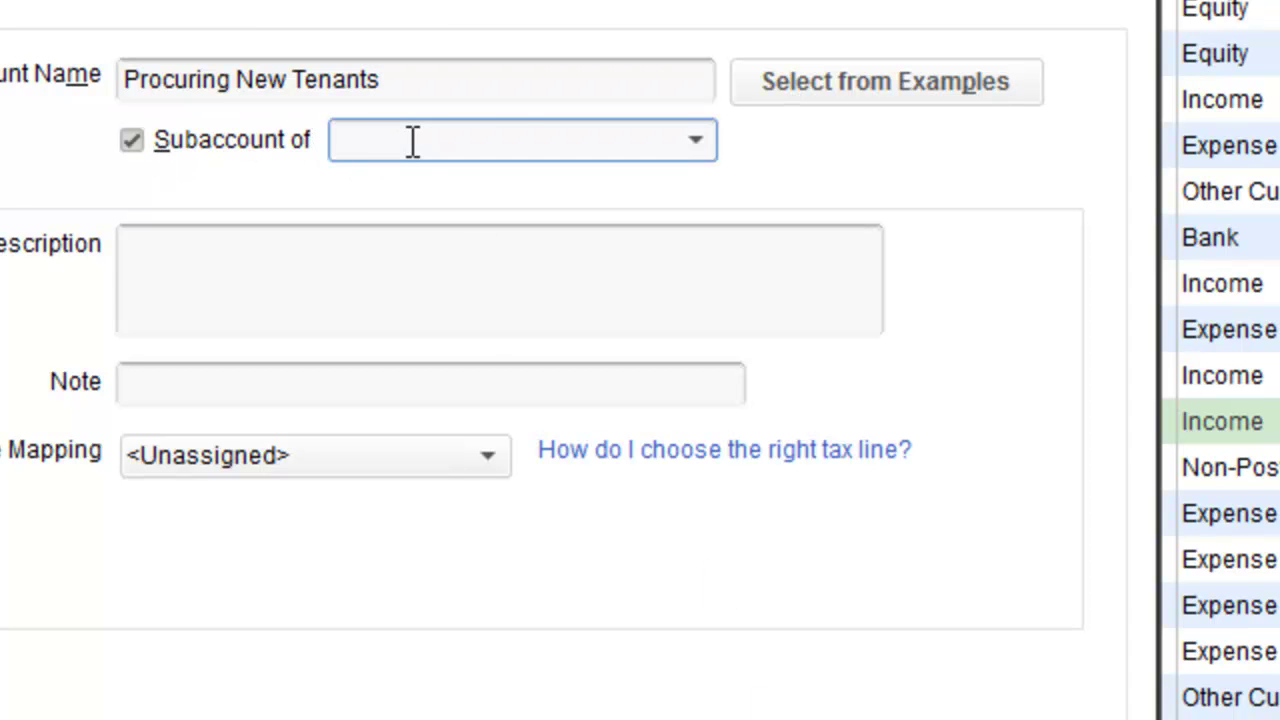
text(Property Management Fees)
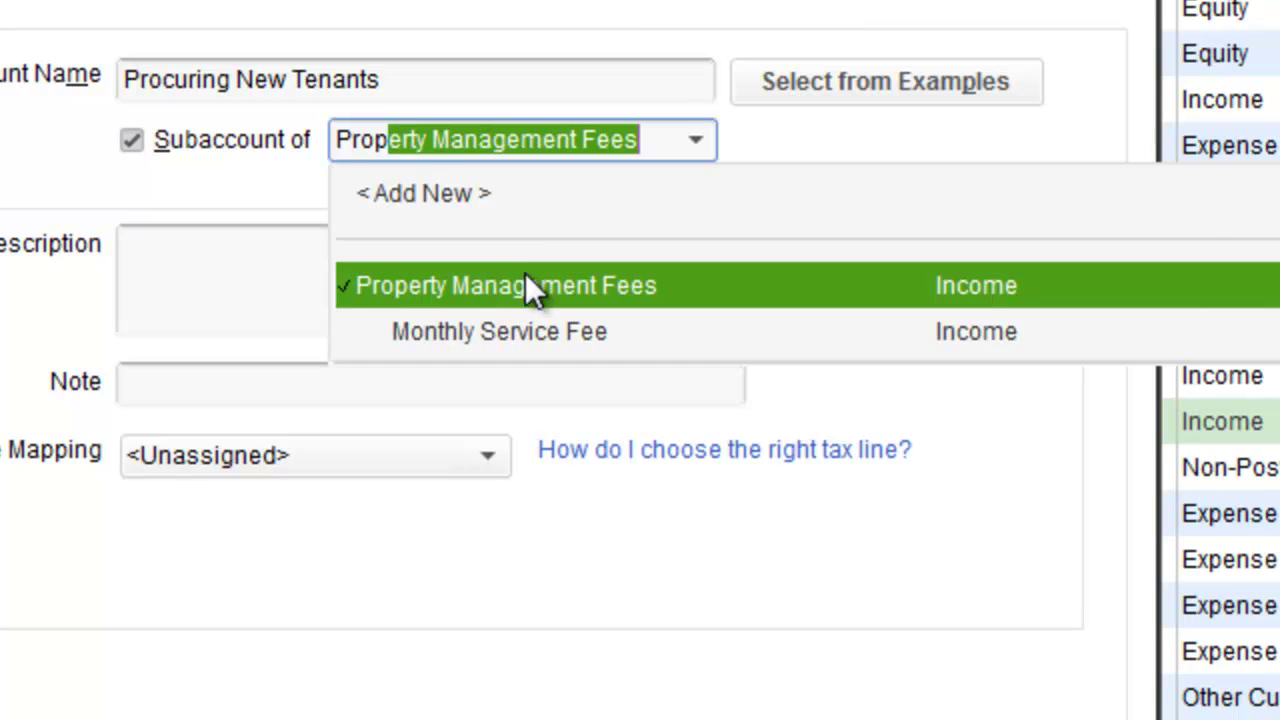
click(528, 286)
key(alt+n)
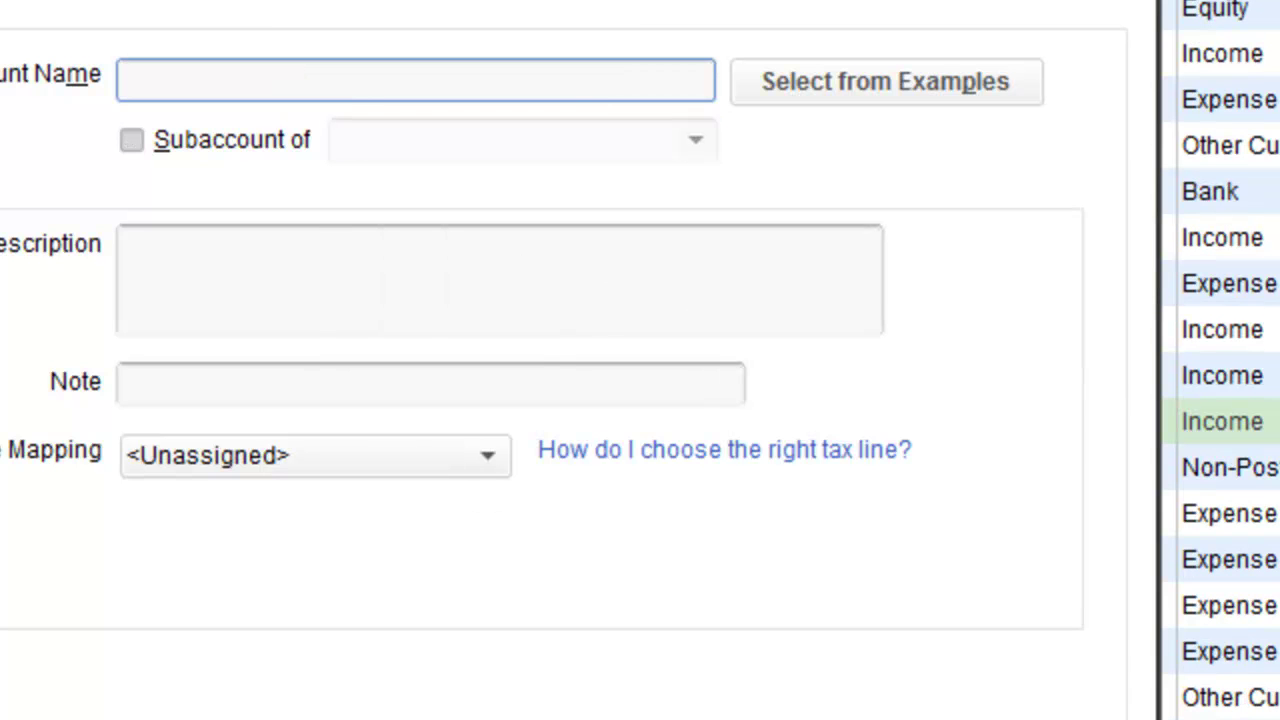
Step: Add the income account "Project Operations" as a subaccount of Property Management Fees and save it
text(Project Operations)
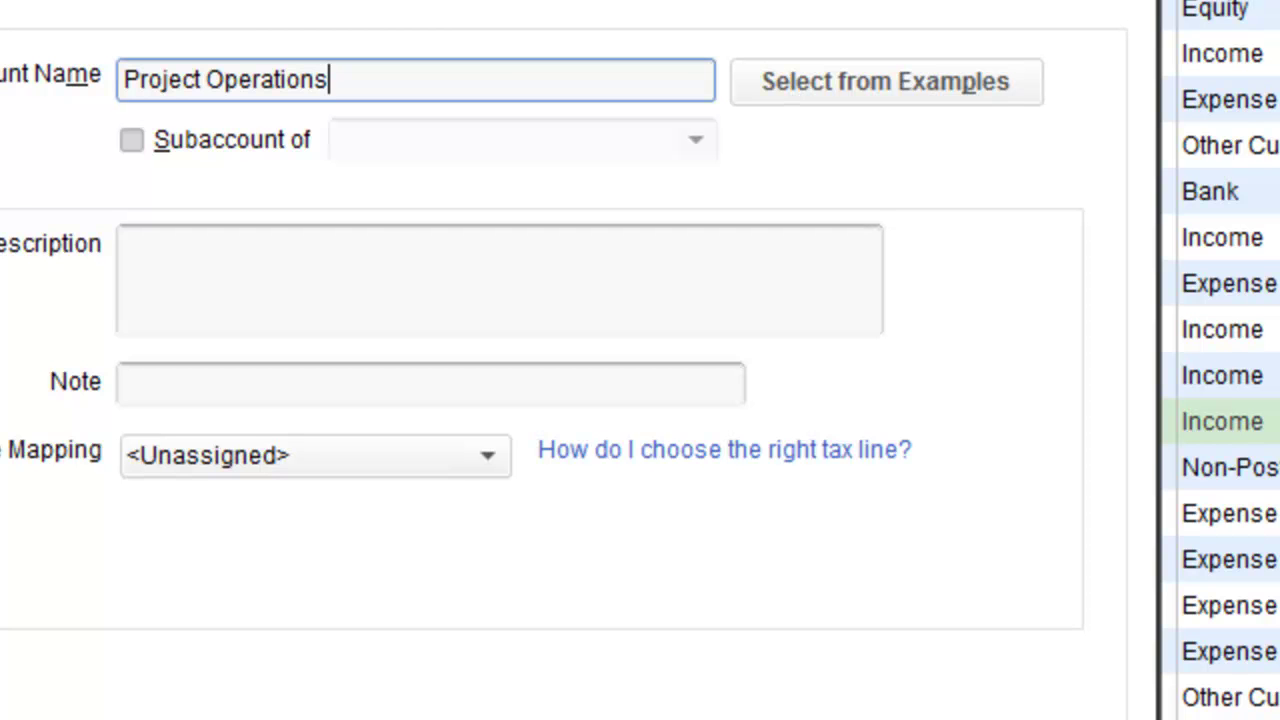
click(131, 140)
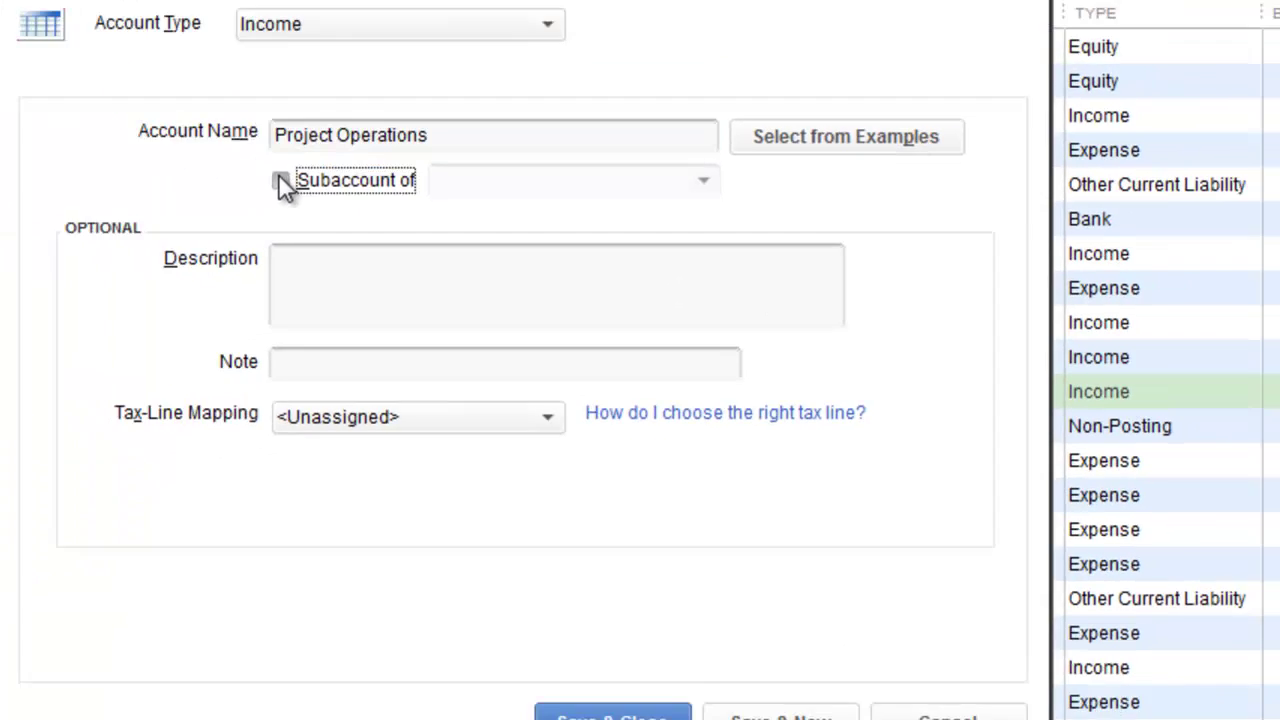
click(492, 183)
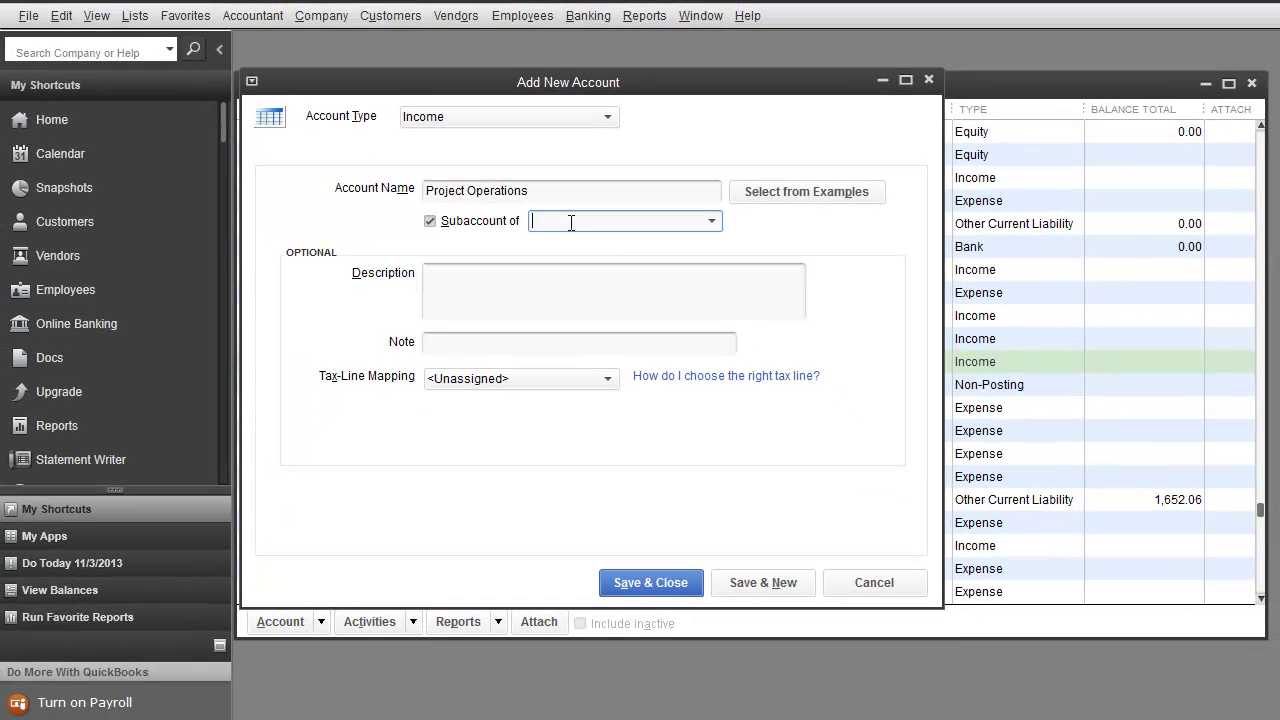
text(Property Management Fees)
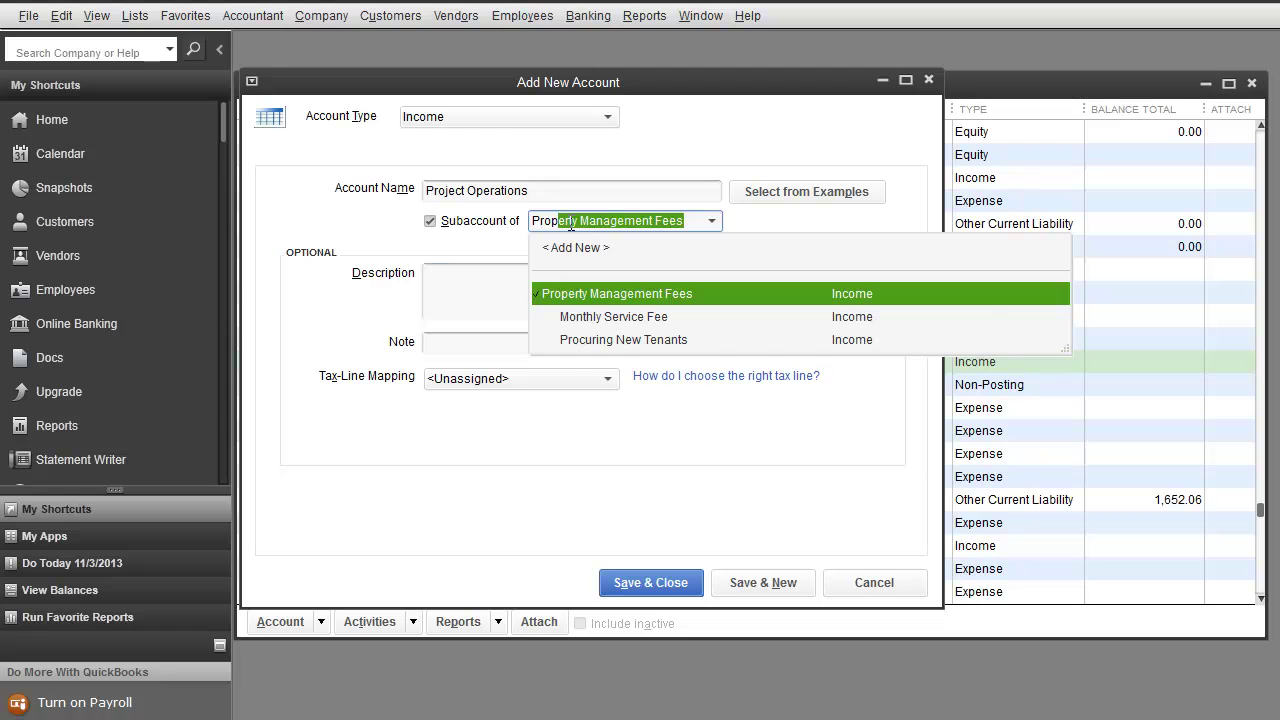
key(Tab)
click(767, 582)
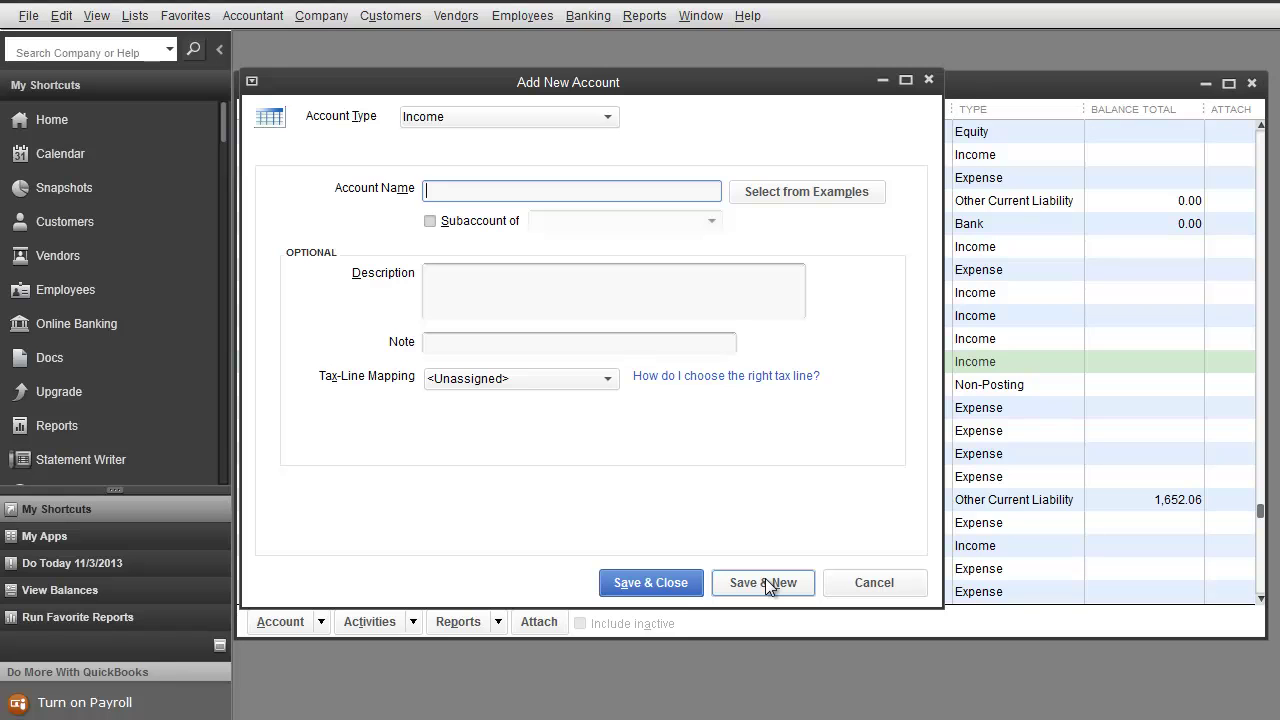
Step: Add a top-level income account named "Insurance" and save it, keeping the form open for another account
text(Insurance)
click(767, 584)
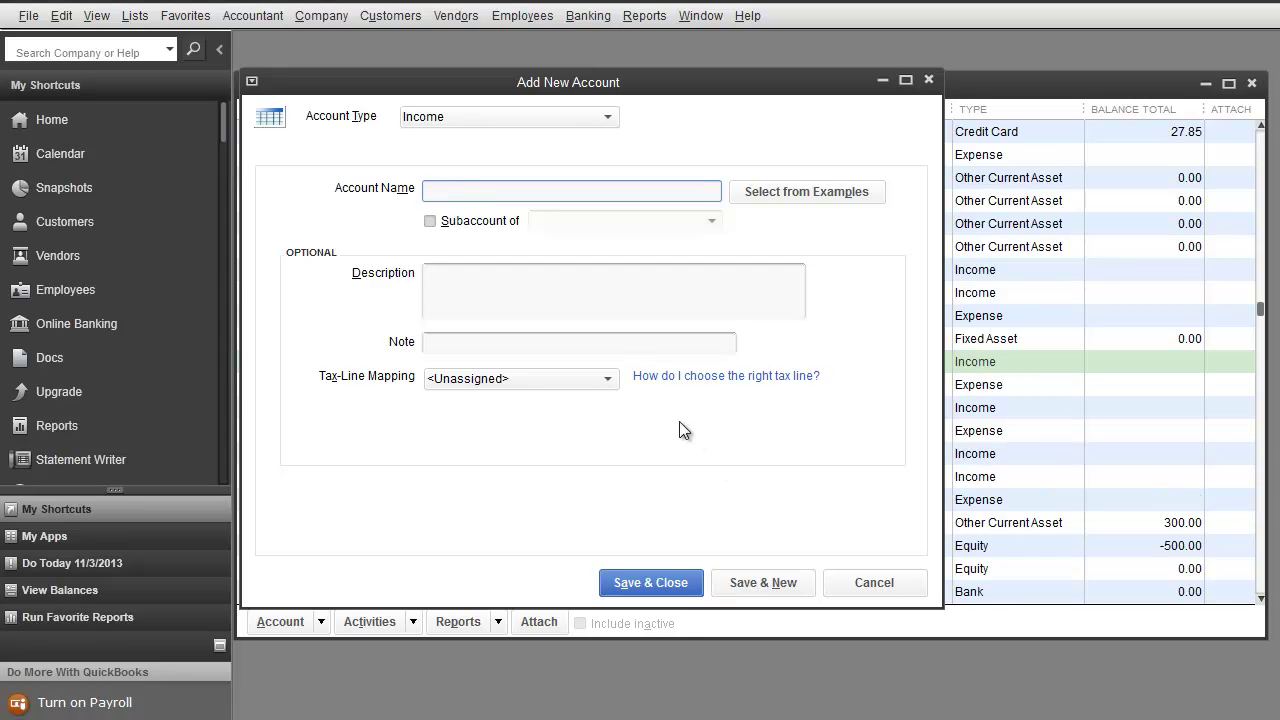
Step: Set the new account's type to Expense
click(477, 121)
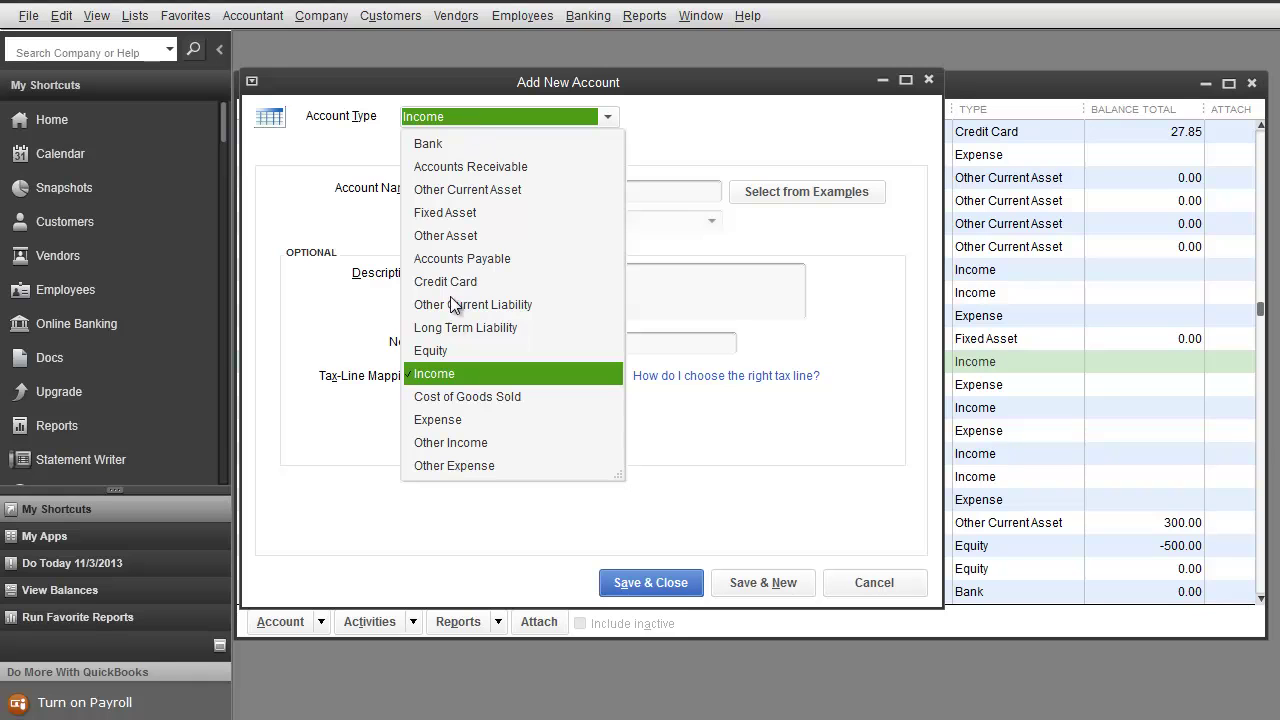
click(457, 412)
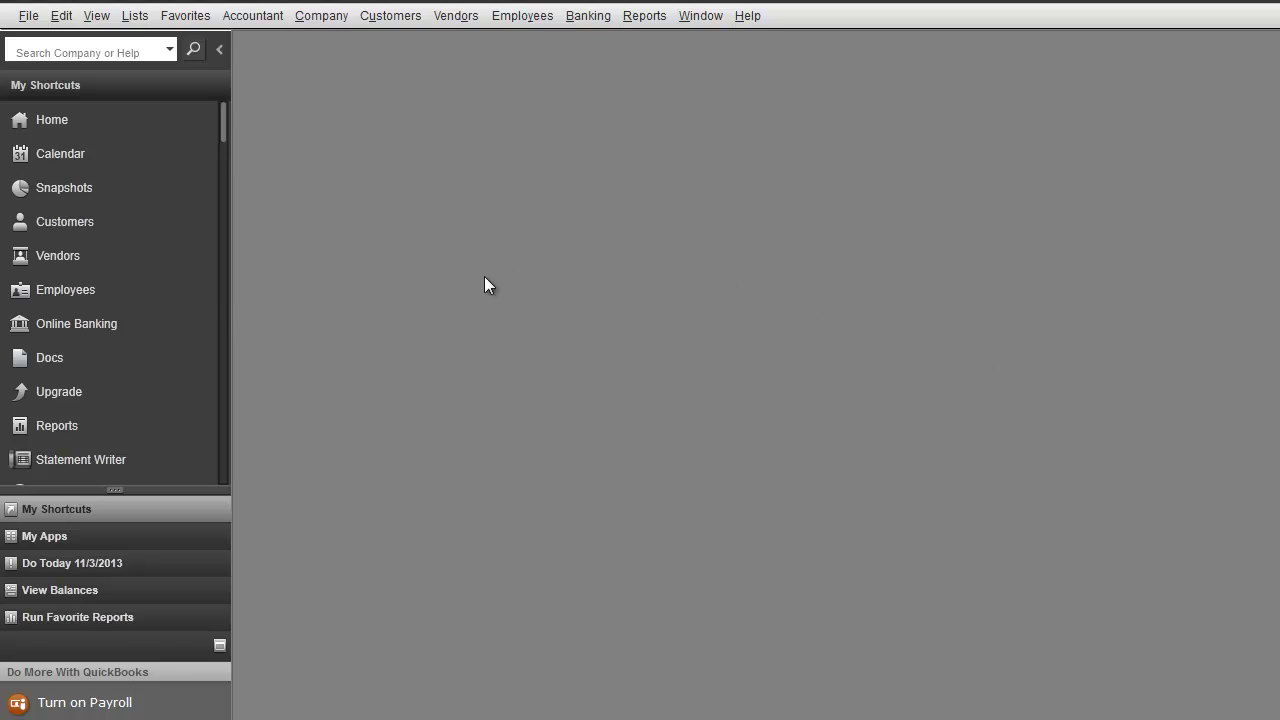
Step: Open the chart of accounts and add a bank account named "Customer 1 - Checking #" plus the account's last four digits, saving it for another entry
click(134, 15)
click(165, 41)
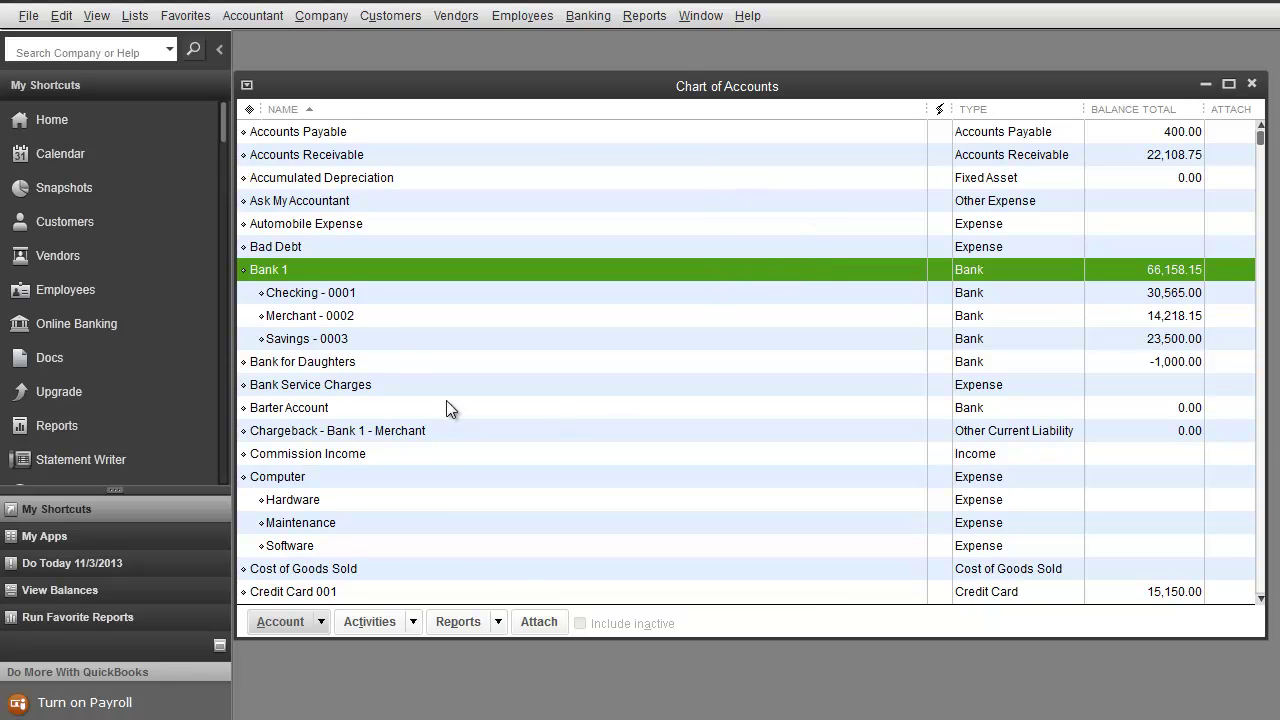
click(284, 621)
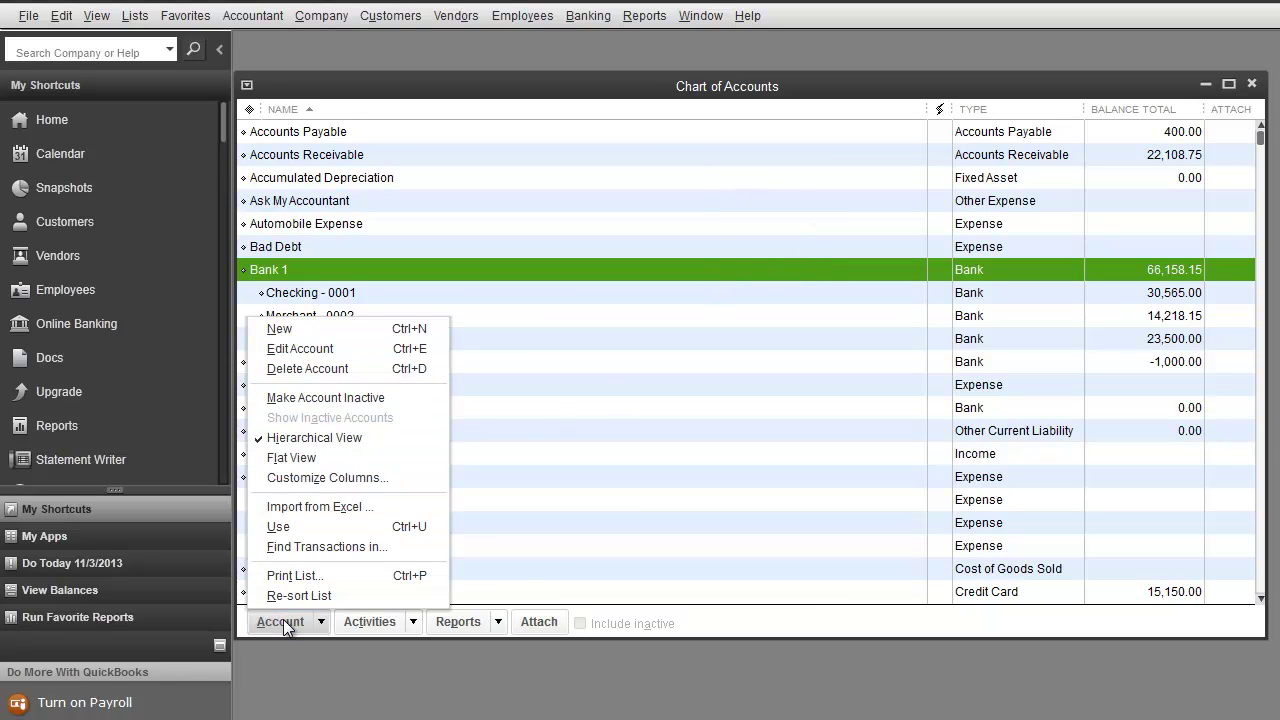
click(299, 334)
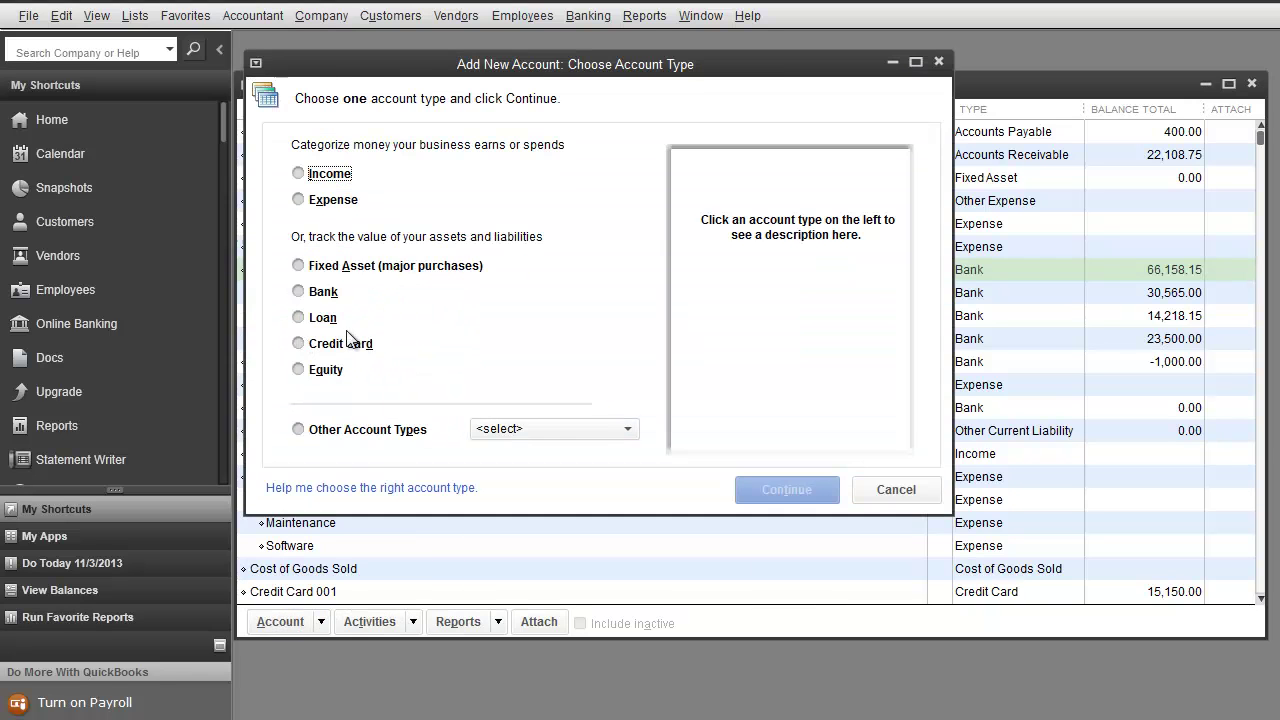
click(298, 291)
click(752, 490)
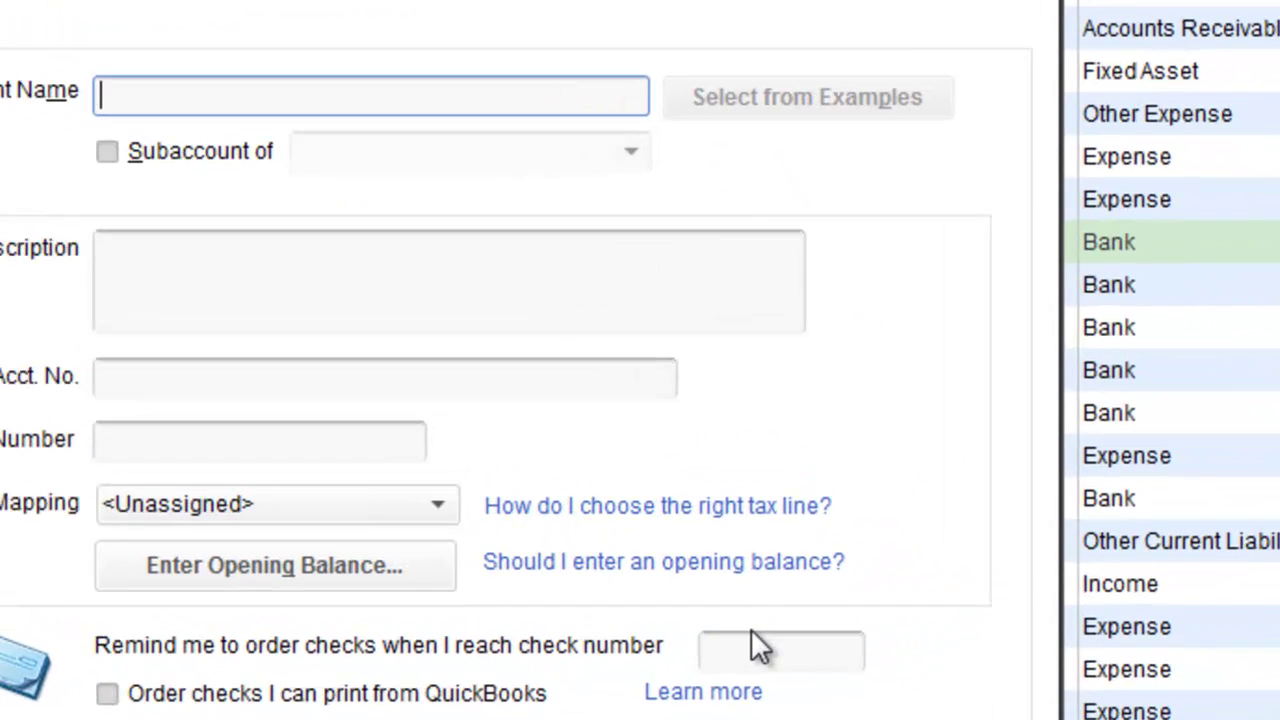
text(Customer )
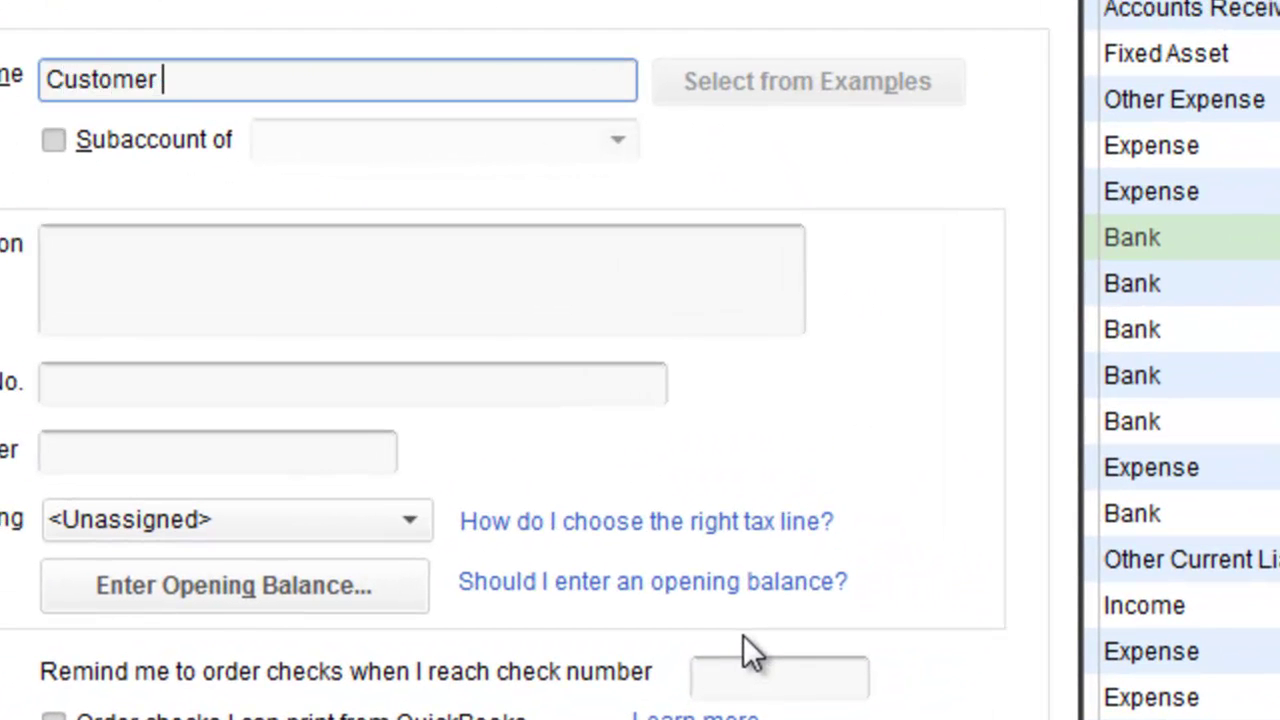
text(1 - Checking #)
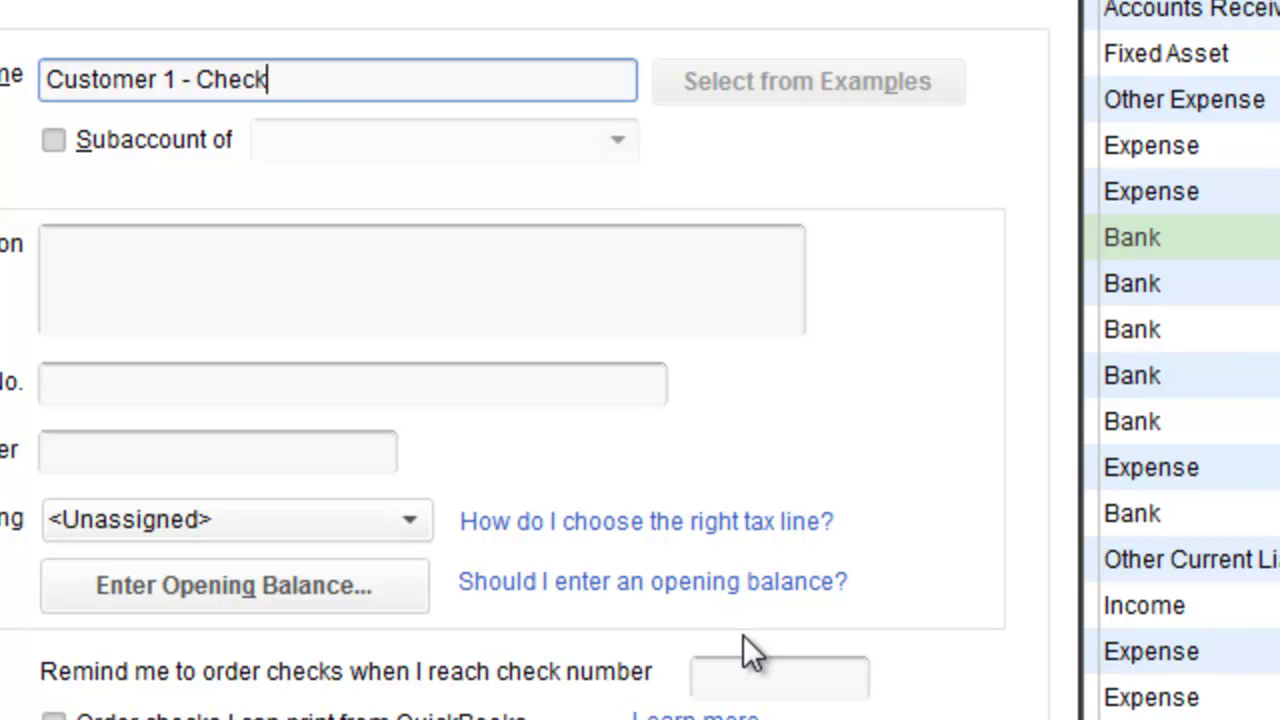
text(7959)
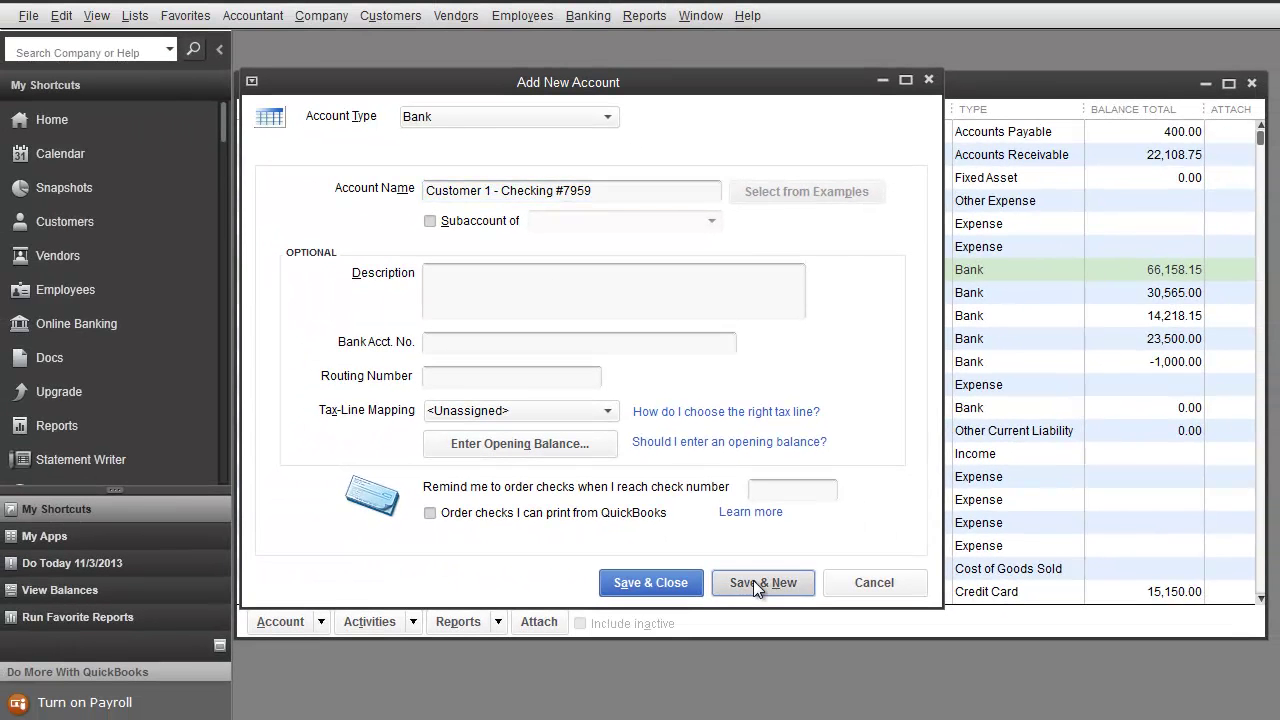
click(756, 598)
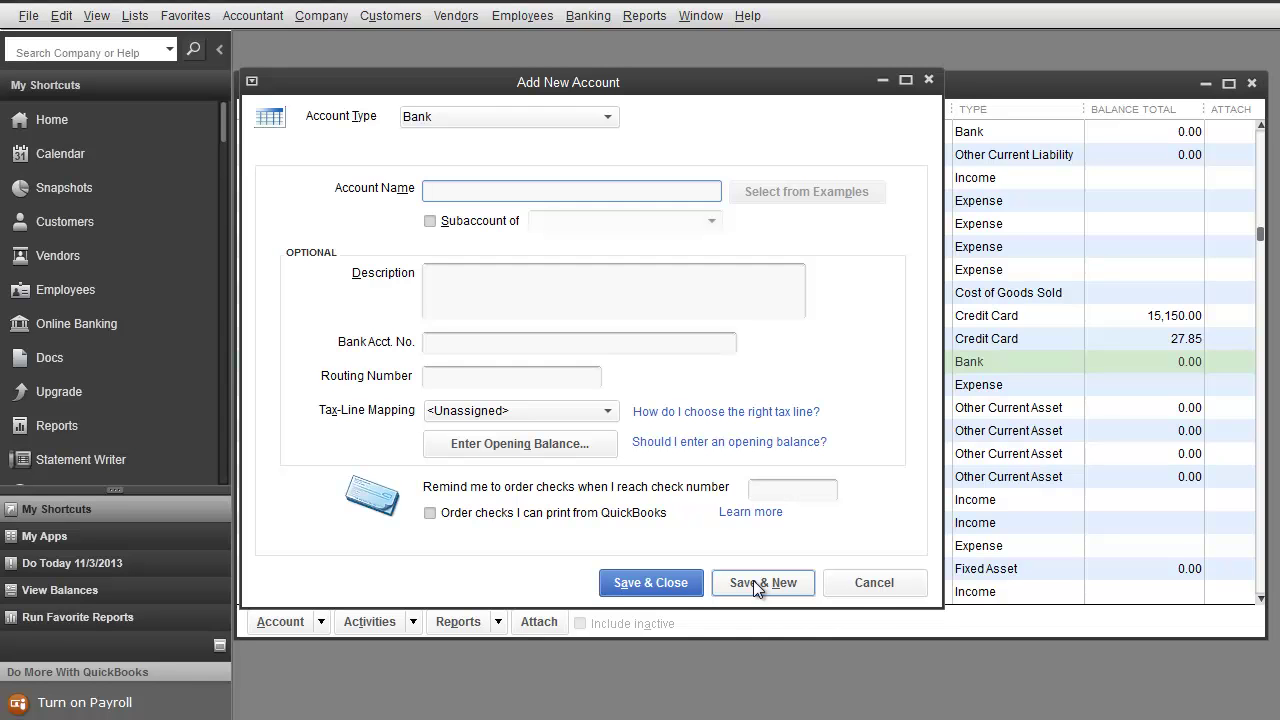
Step: Add a top-level income account named "Rental Income" and save it, keeping the form open for another account
click(606, 118)
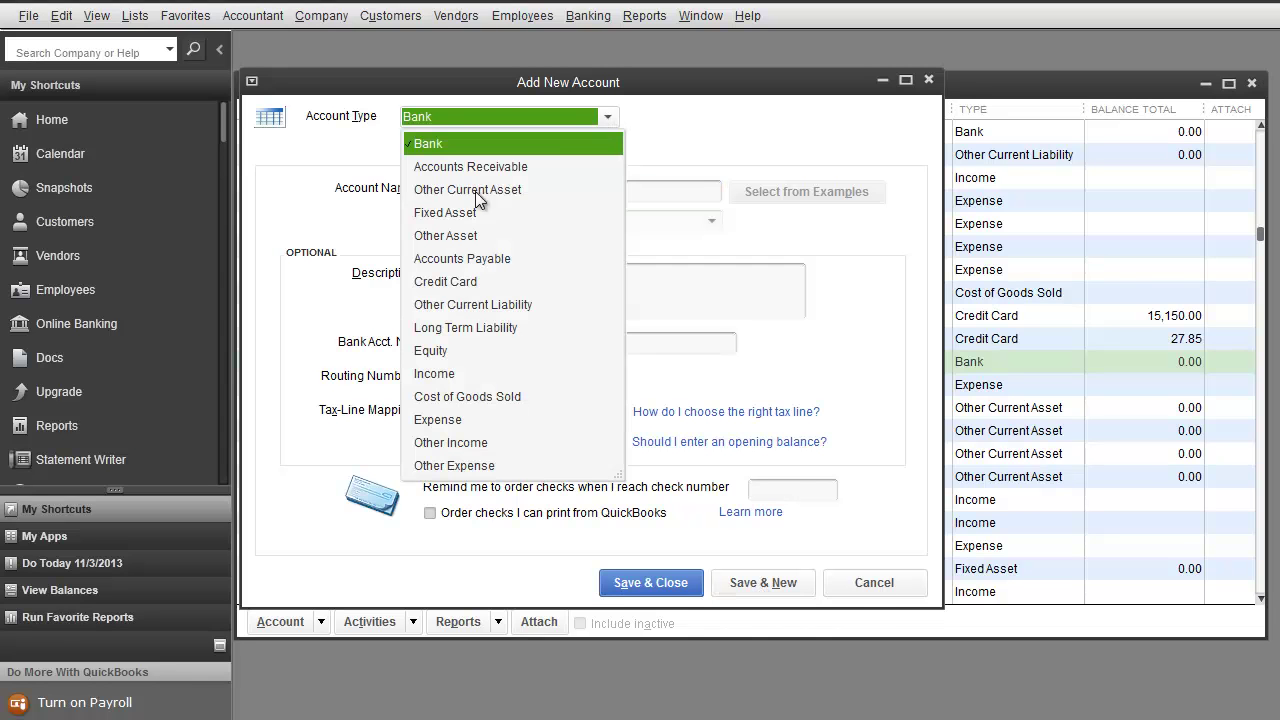
click(433, 374)
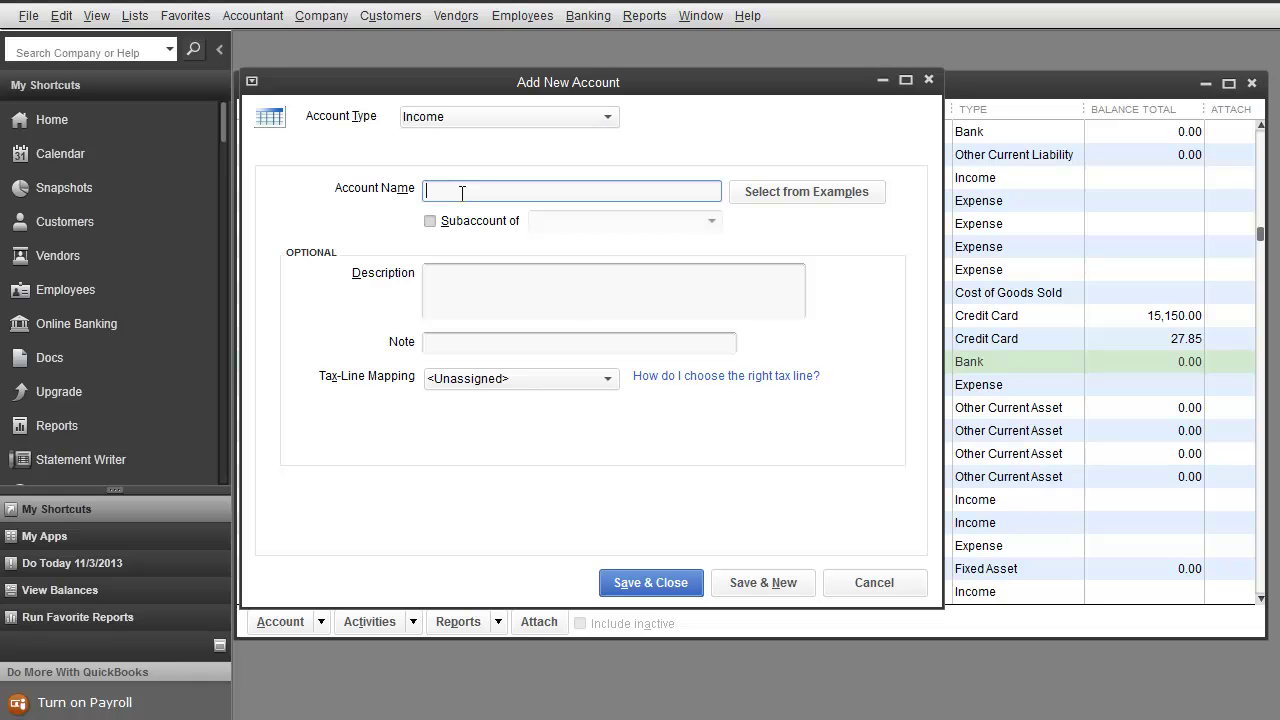
text(Rental Income)
click(743, 580)
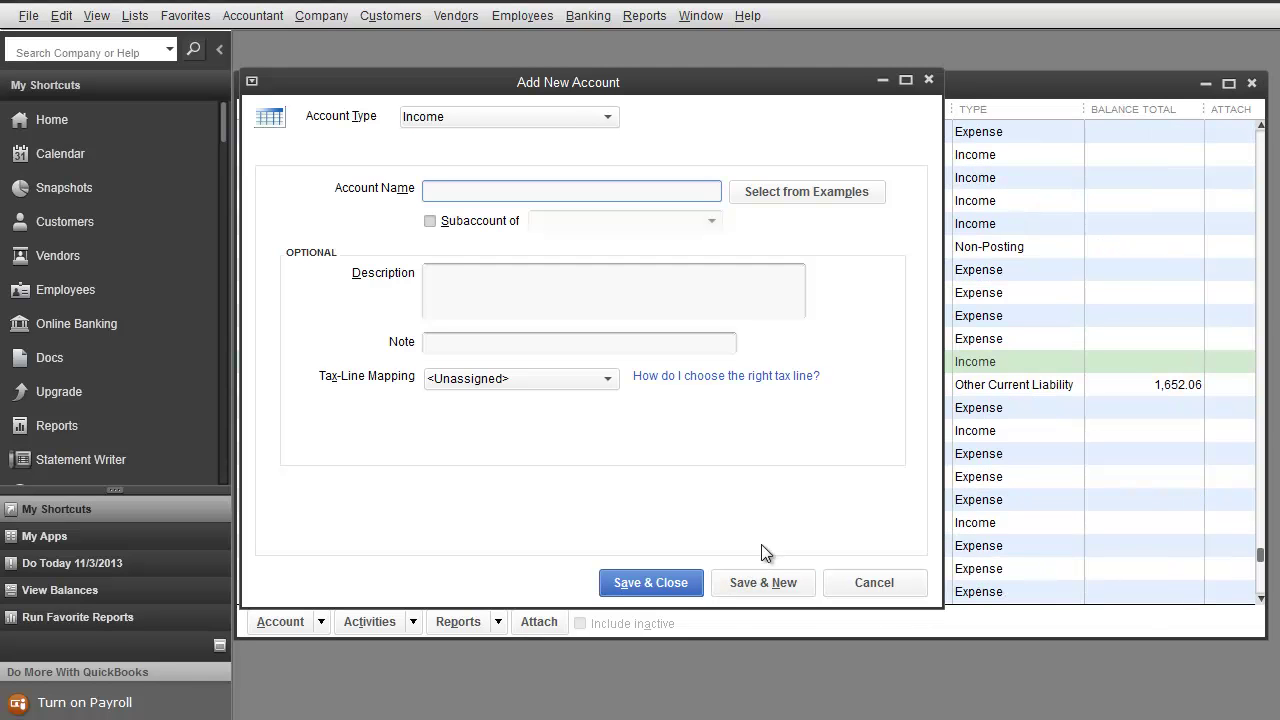
Step: Try to save a top-level expense account named "Property Management Fees"
click(607, 117)
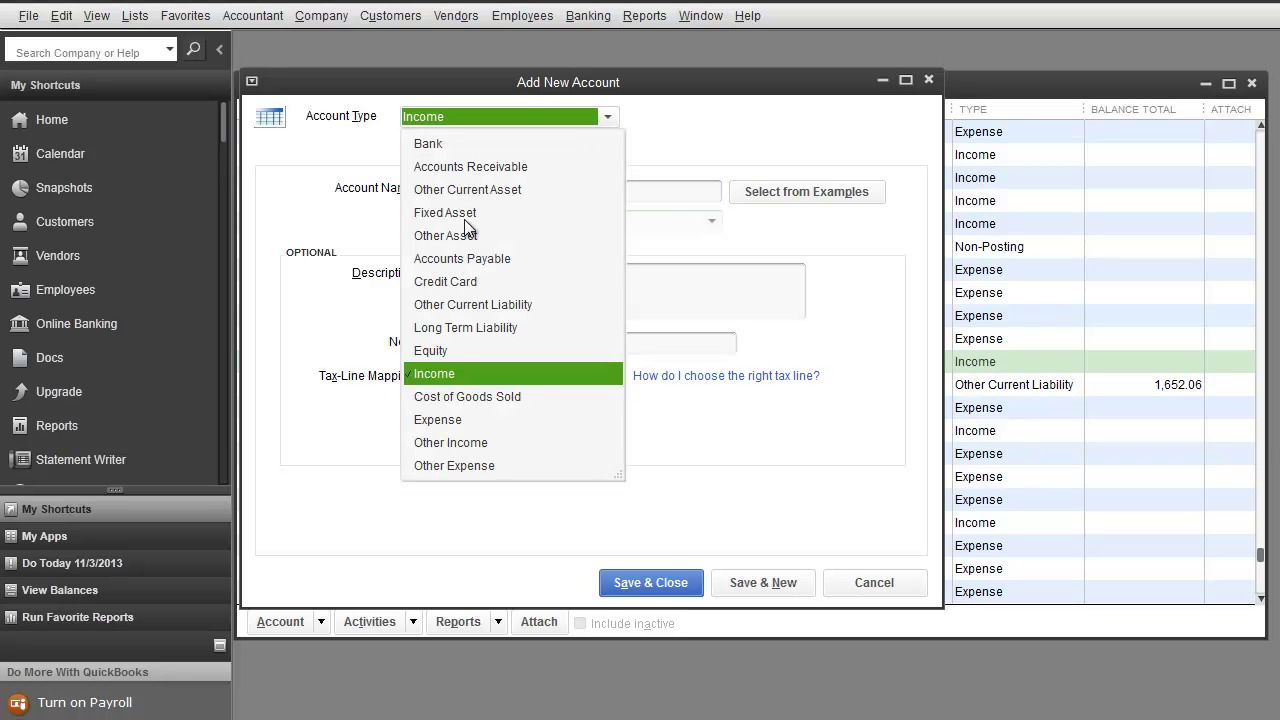
click(447, 421)
click(449, 189)
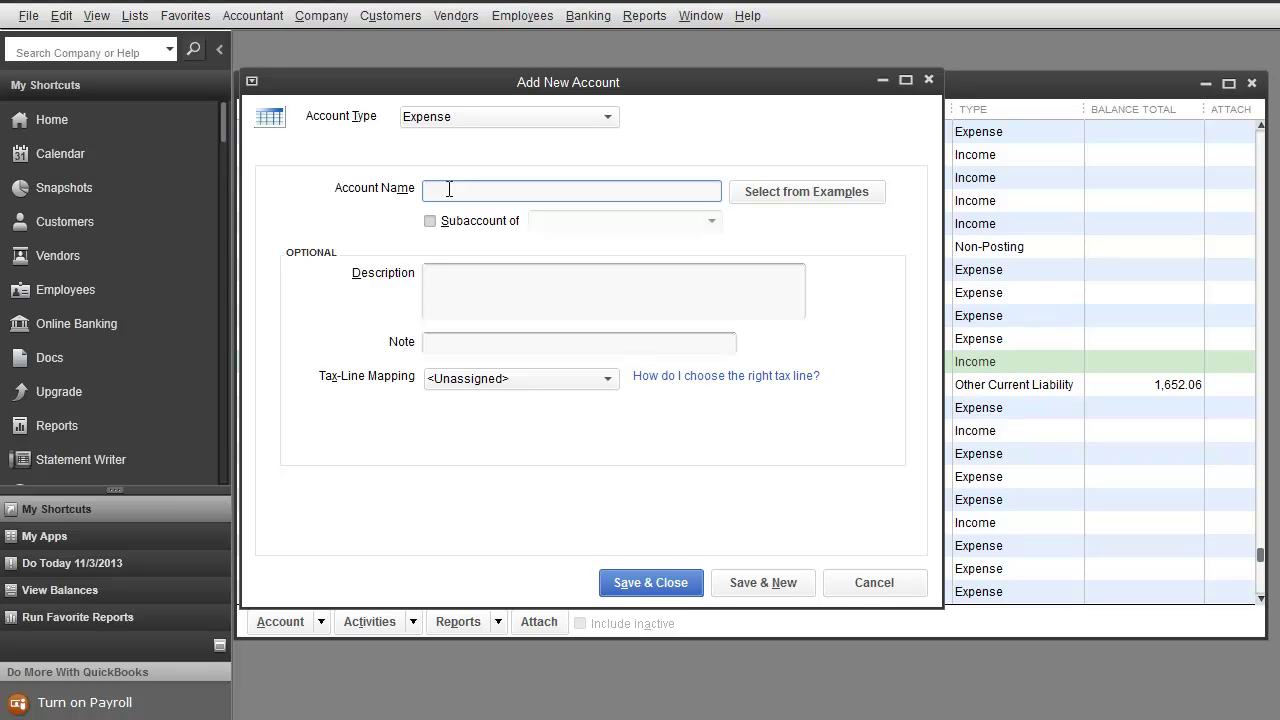
text(Property Management Fees)
drag(654, 74, 817, 158)
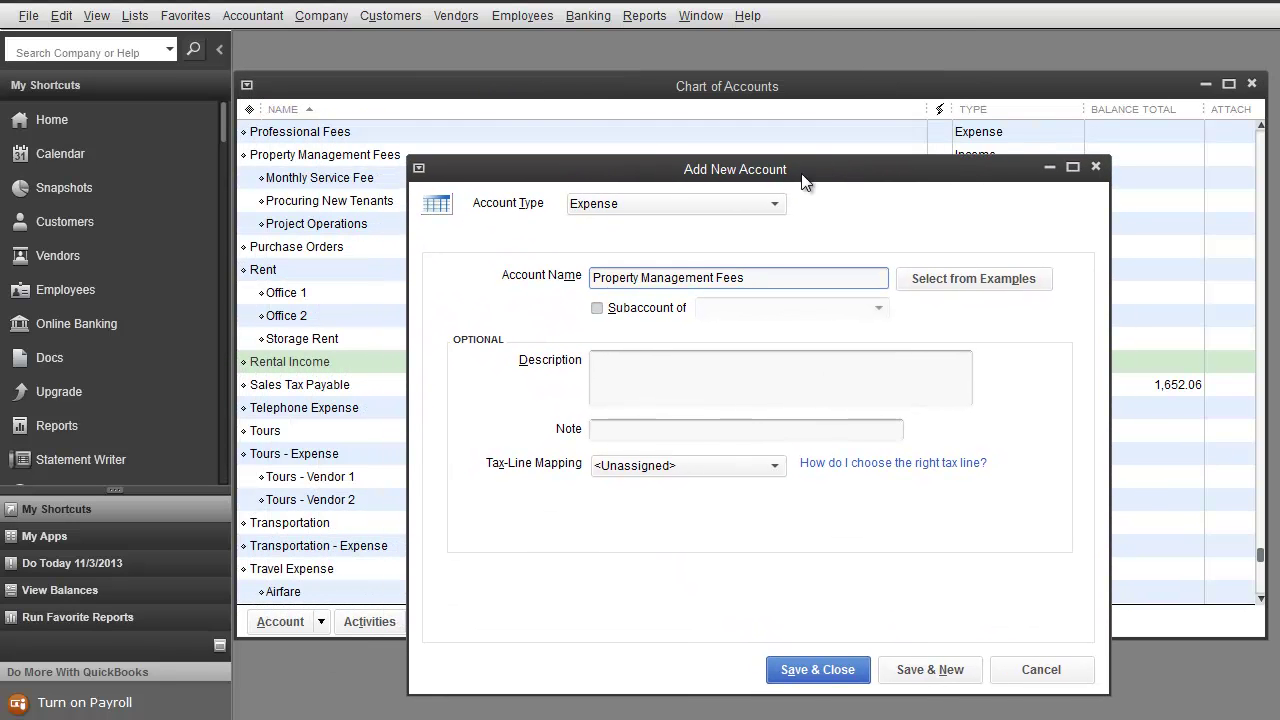
click(932, 670)
click(721, 258)
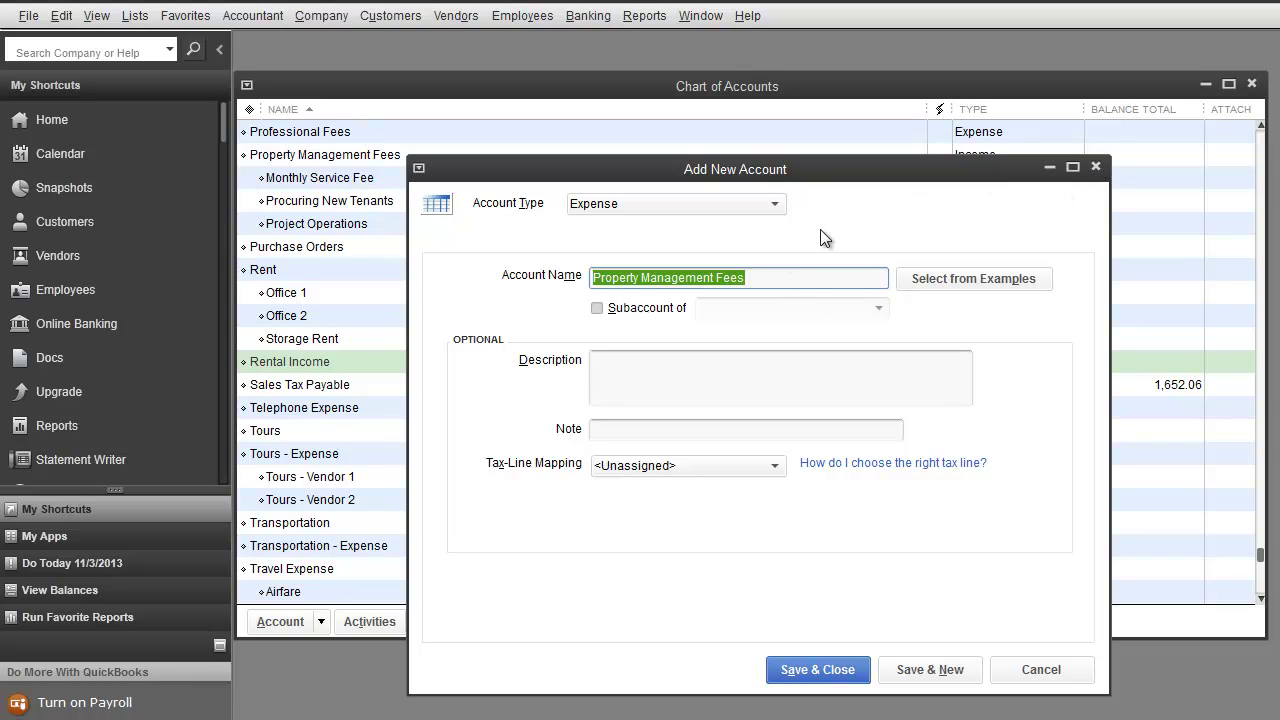
Step: Extend the expense account's name to "Property Management Fees Expens", then save it and close the form
mouse_move(797, 169)
mouse_down()
mouse_move(711, 250)
mouse_move(789, 217)
mouse_move(794, 193)
mouse_up()
click(774, 304)
text(Exp)
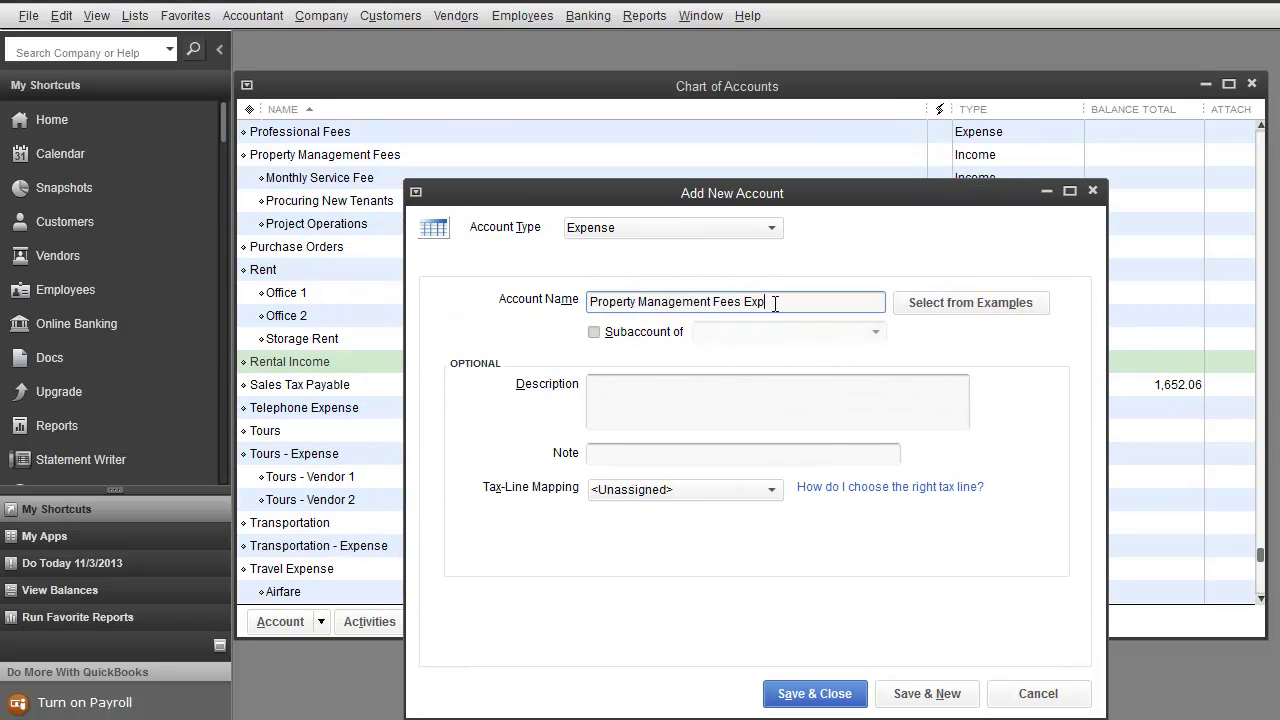
text(ense)
click(935, 690)
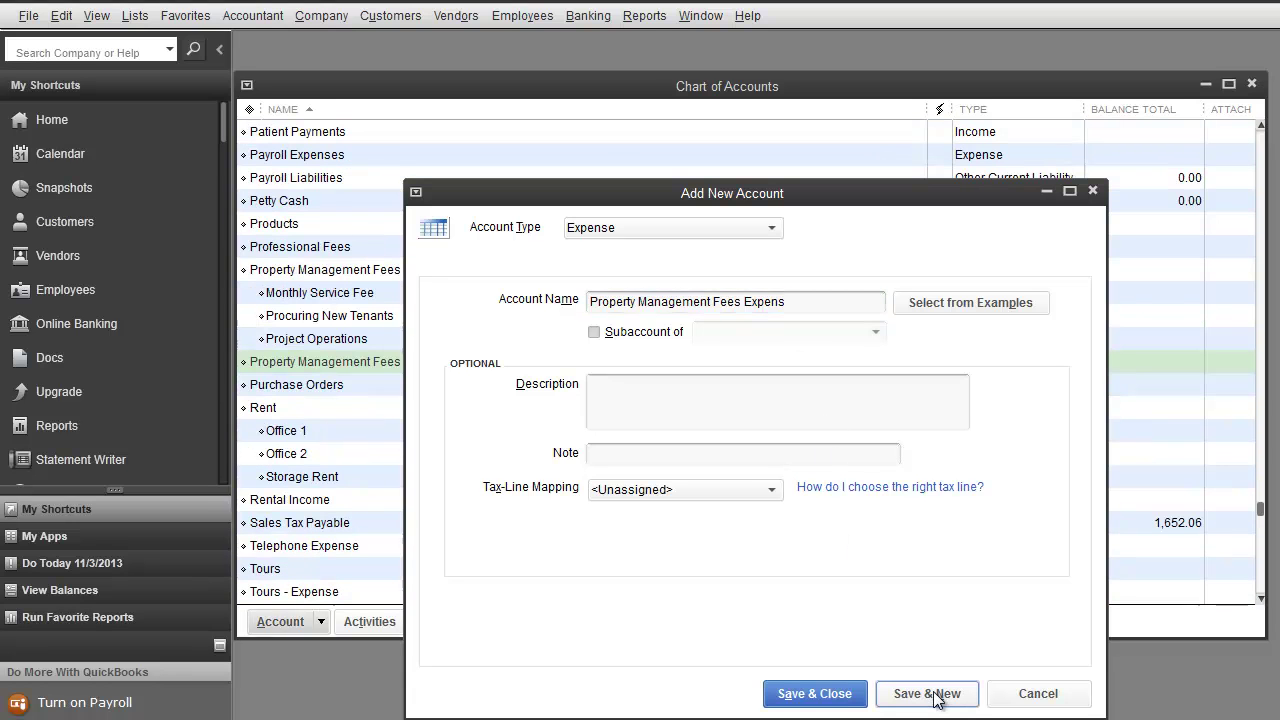
click(843, 696)
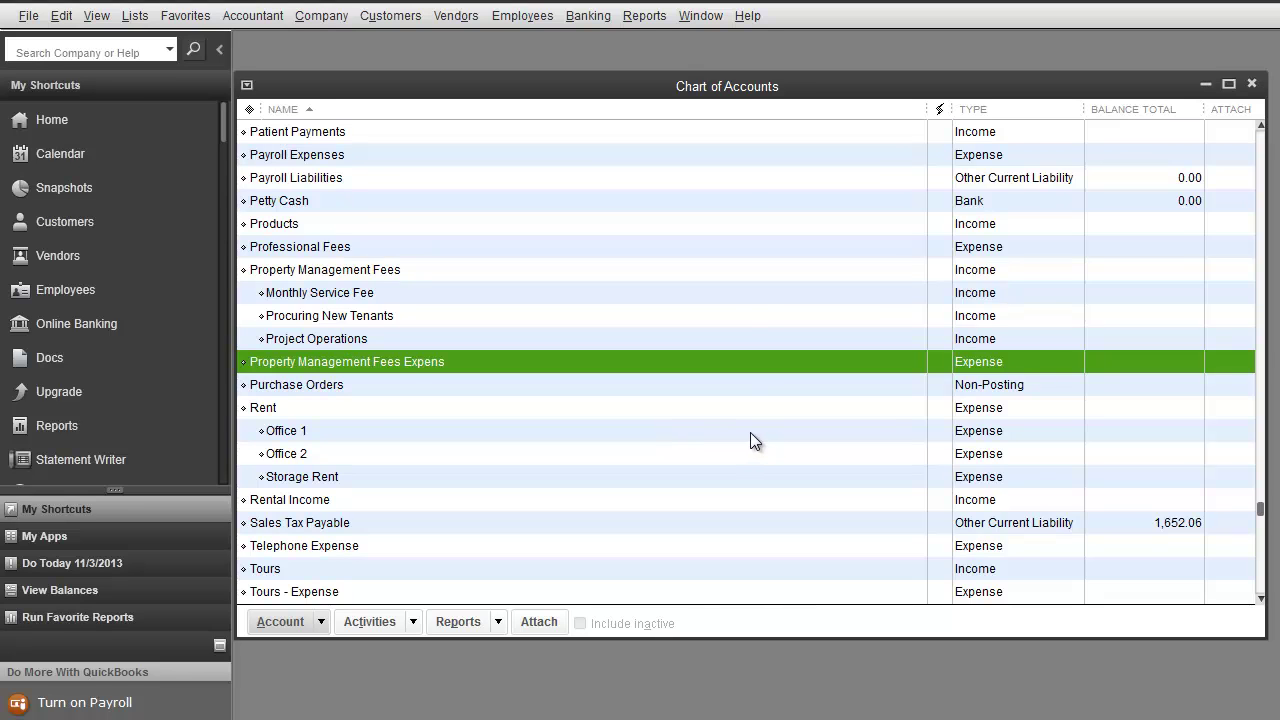
Step: Start a new account of type Expense from the chart of accounts
scroll(740, 433, up, 1)
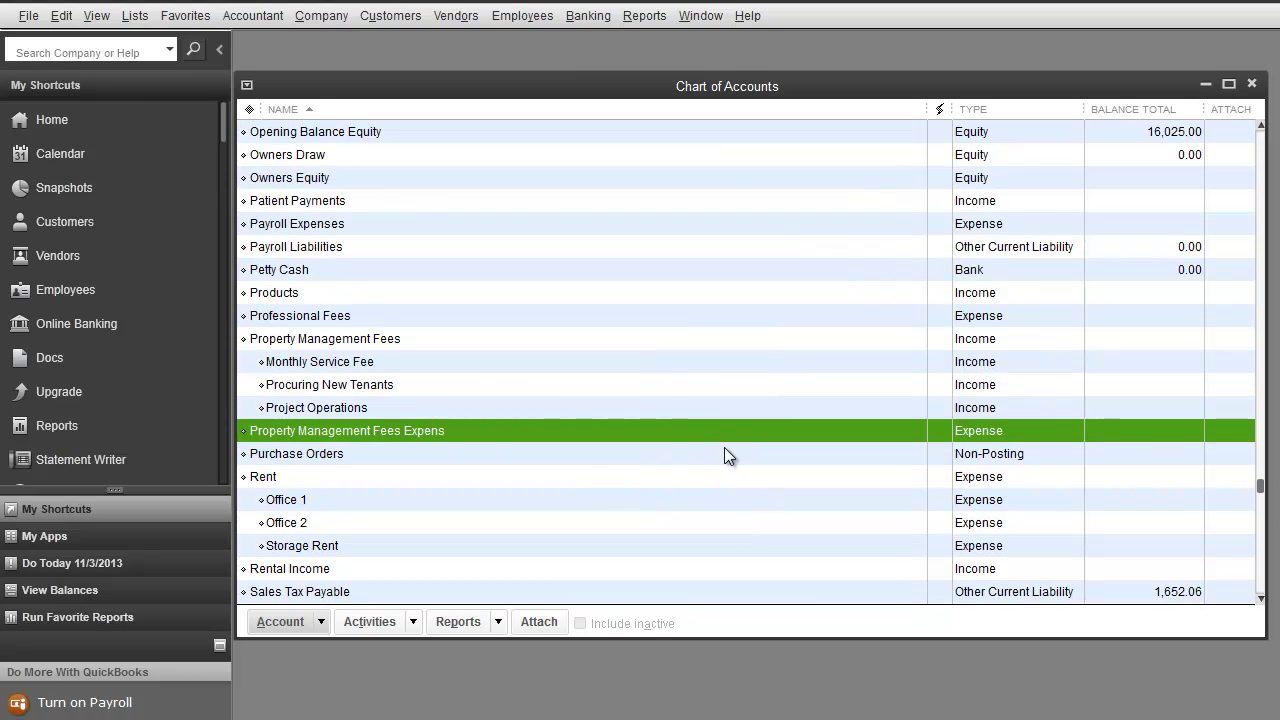
click(396, 346)
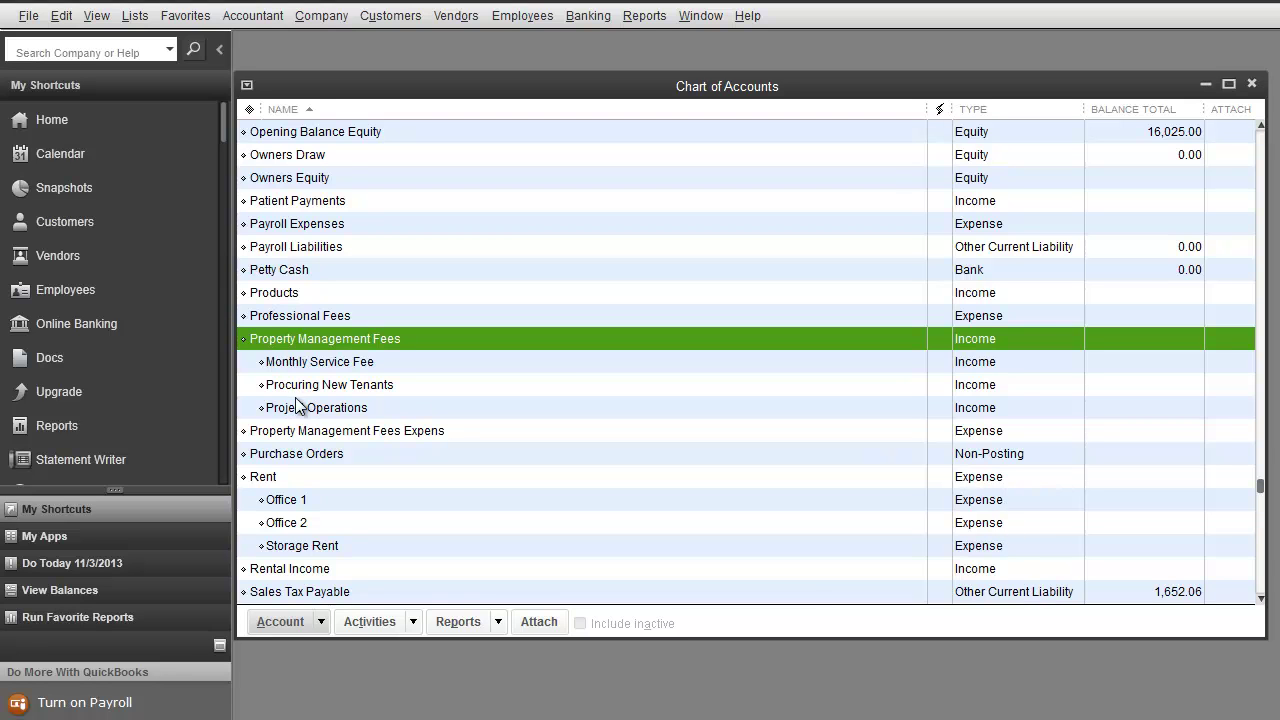
scroll(439, 439, down, 1)
click(363, 364)
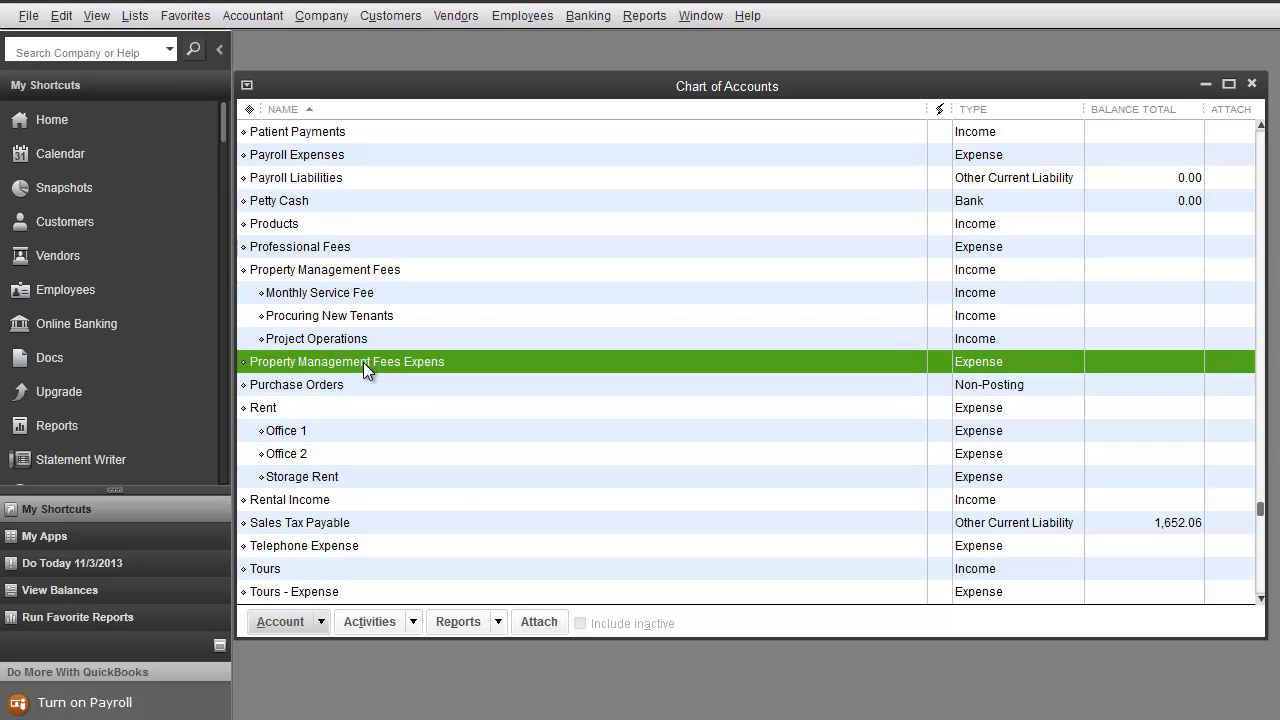
click(280, 621)
click(295, 329)
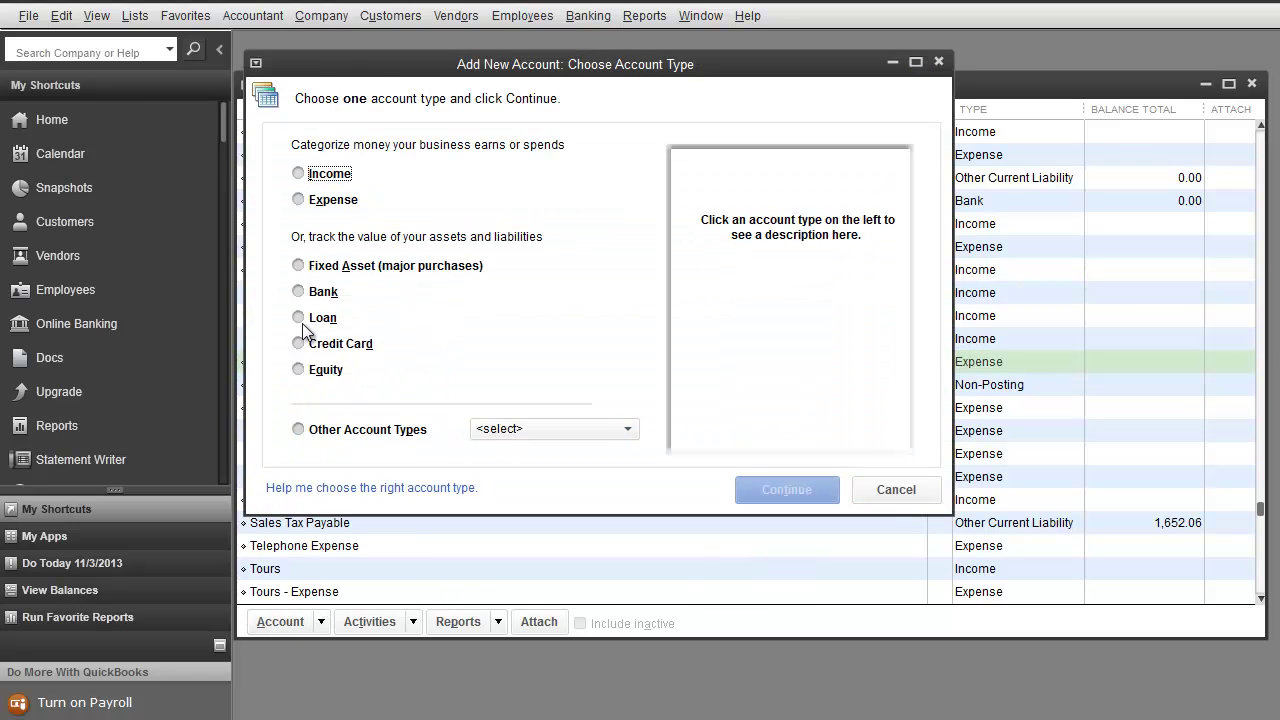
click(298, 199)
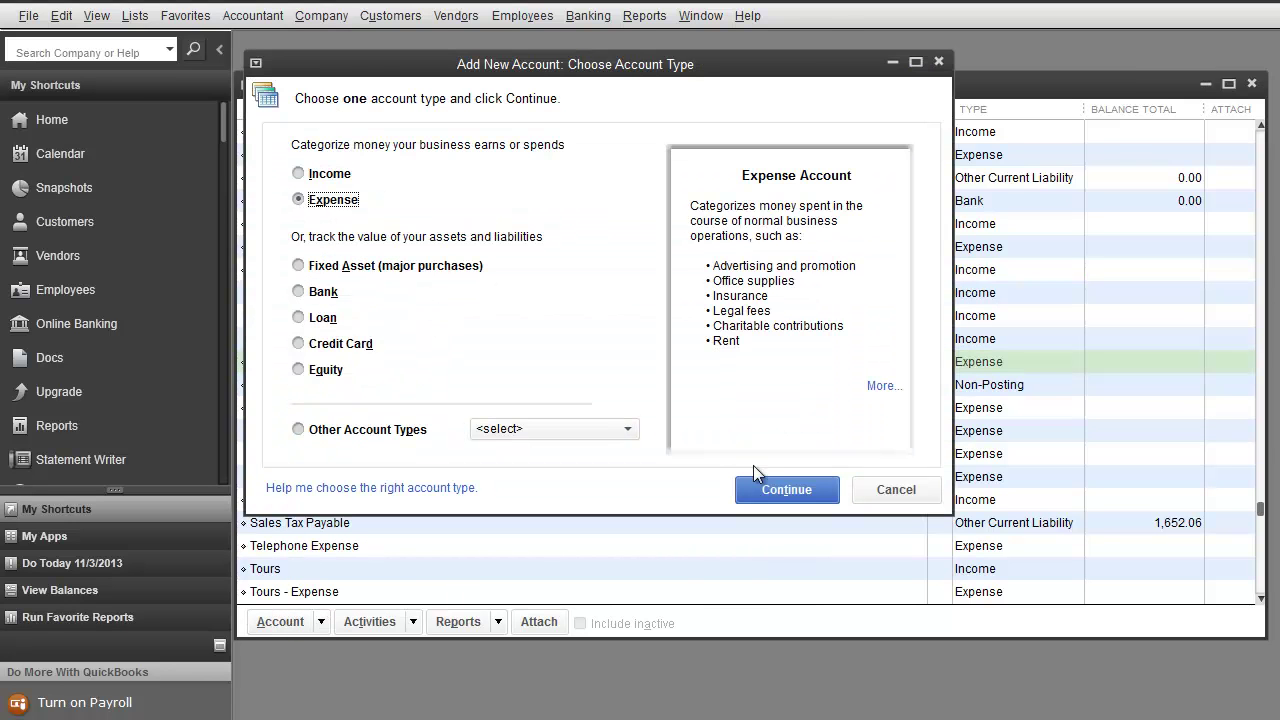
click(767, 489)
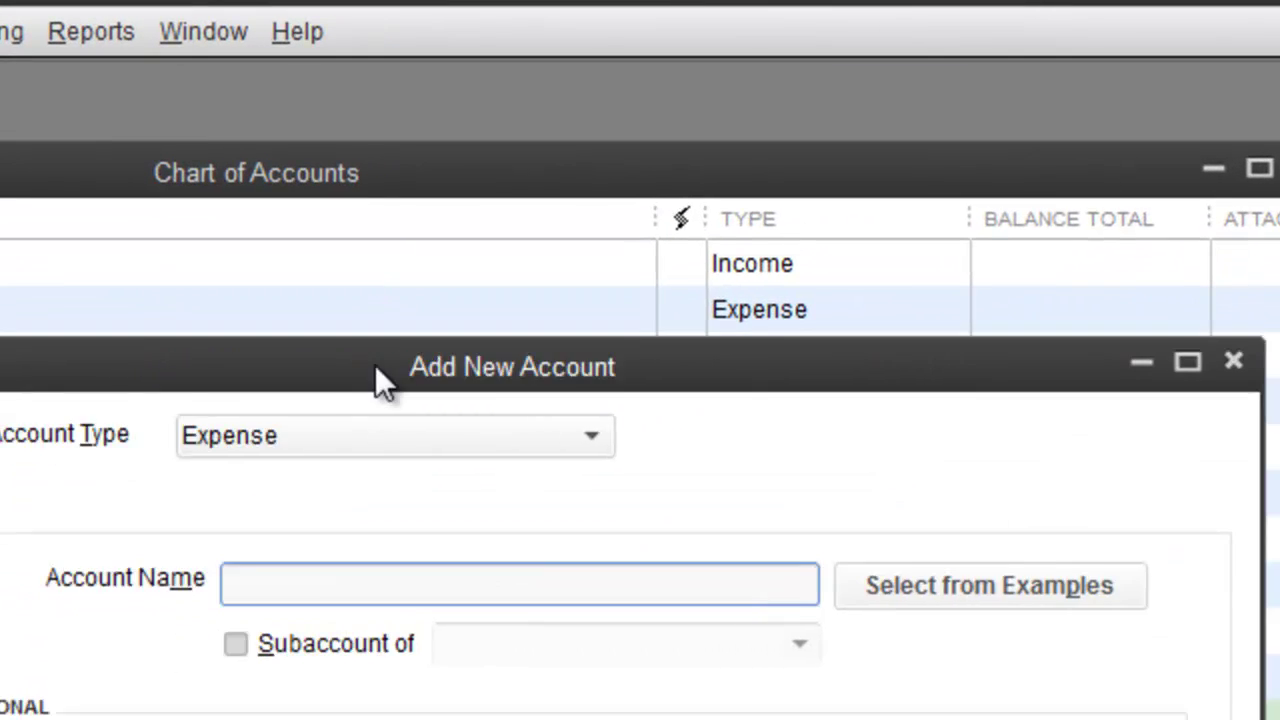
Step: Name the expense account "Monthly Service Fee -", make it a subaccount of "Property Management Fees Expens", and save it, keeping the form open
drag(375, 364, 260, 214)
text(Monthly Servic)
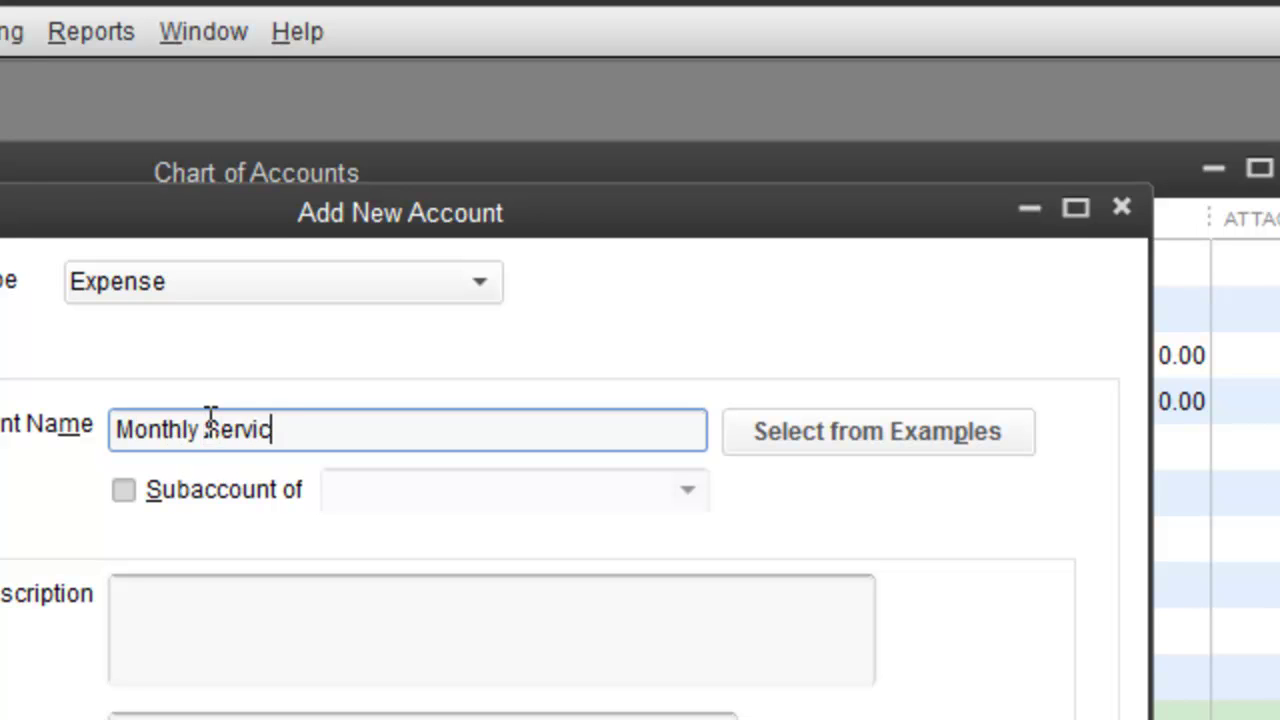
text(e Fee )
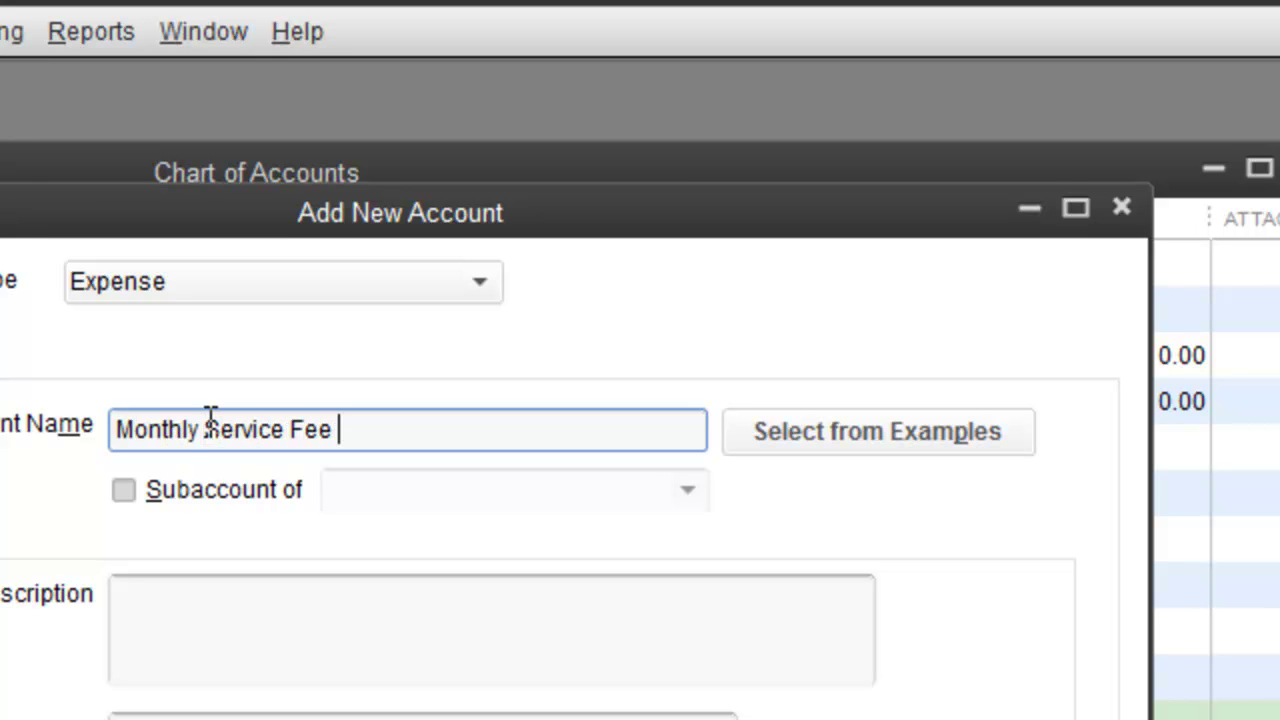
text(-)
click(123, 490)
click(379, 480)
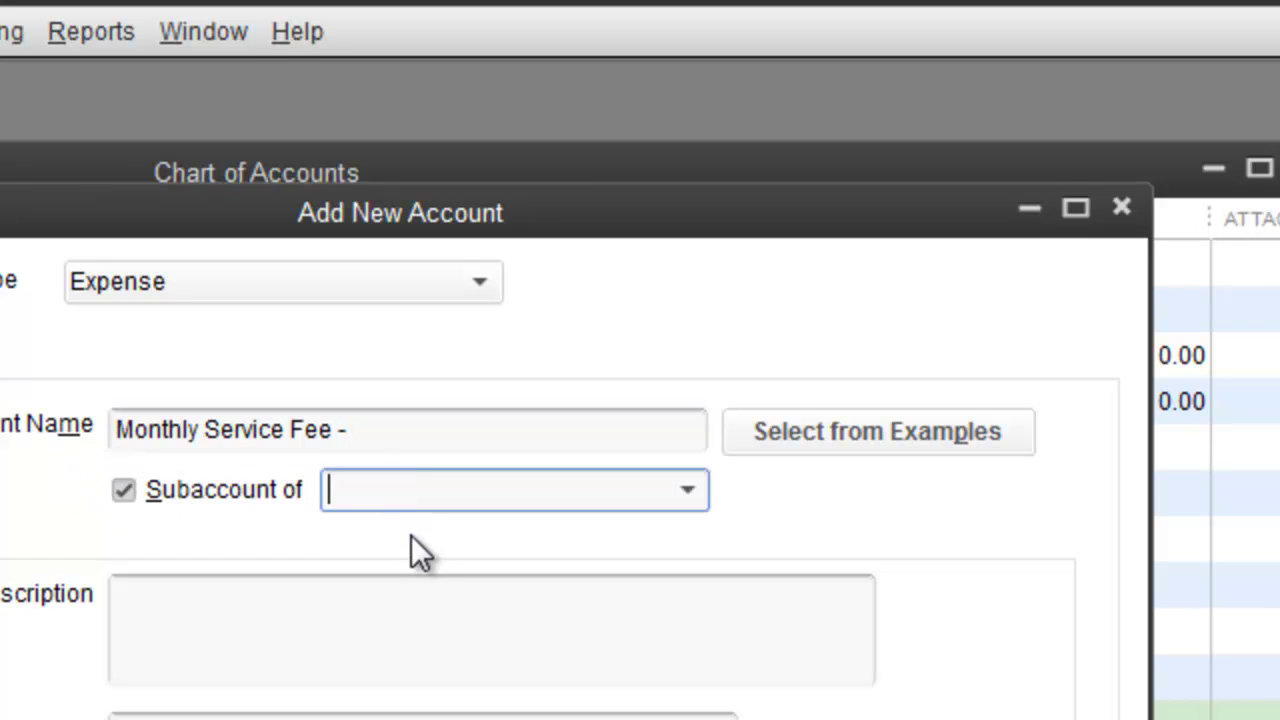
text(Professional Fees)
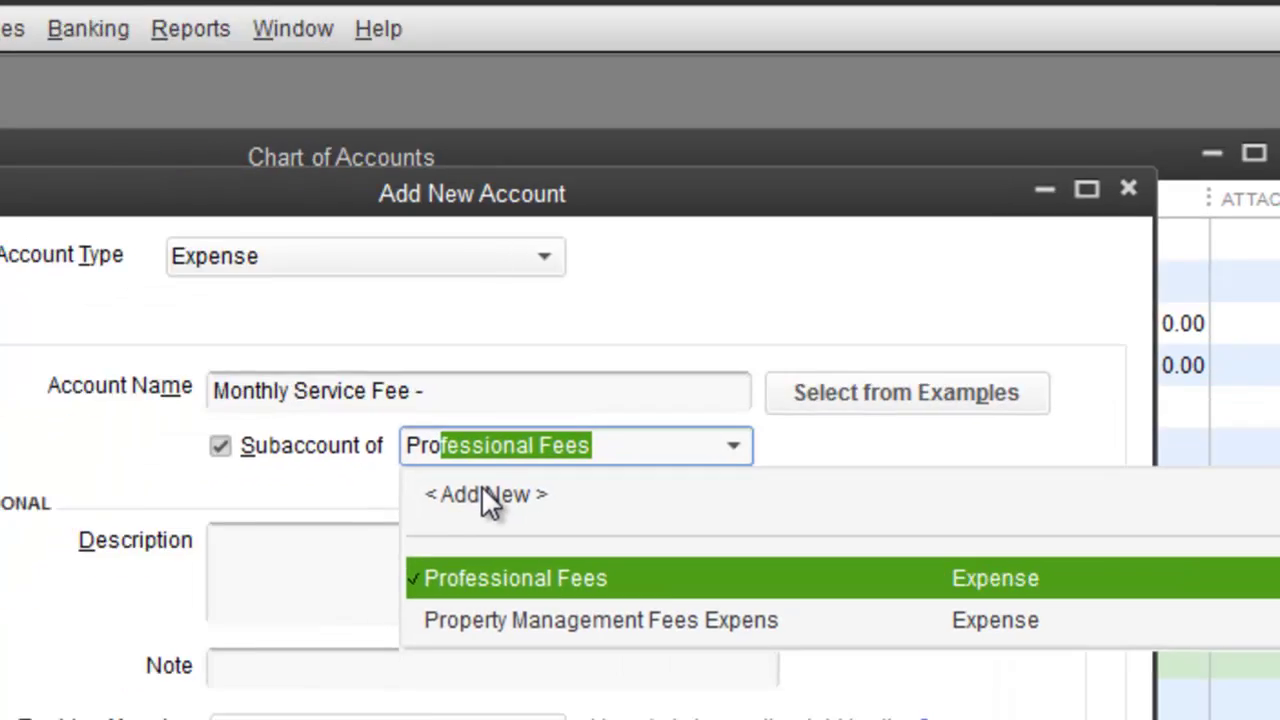
click(604, 620)
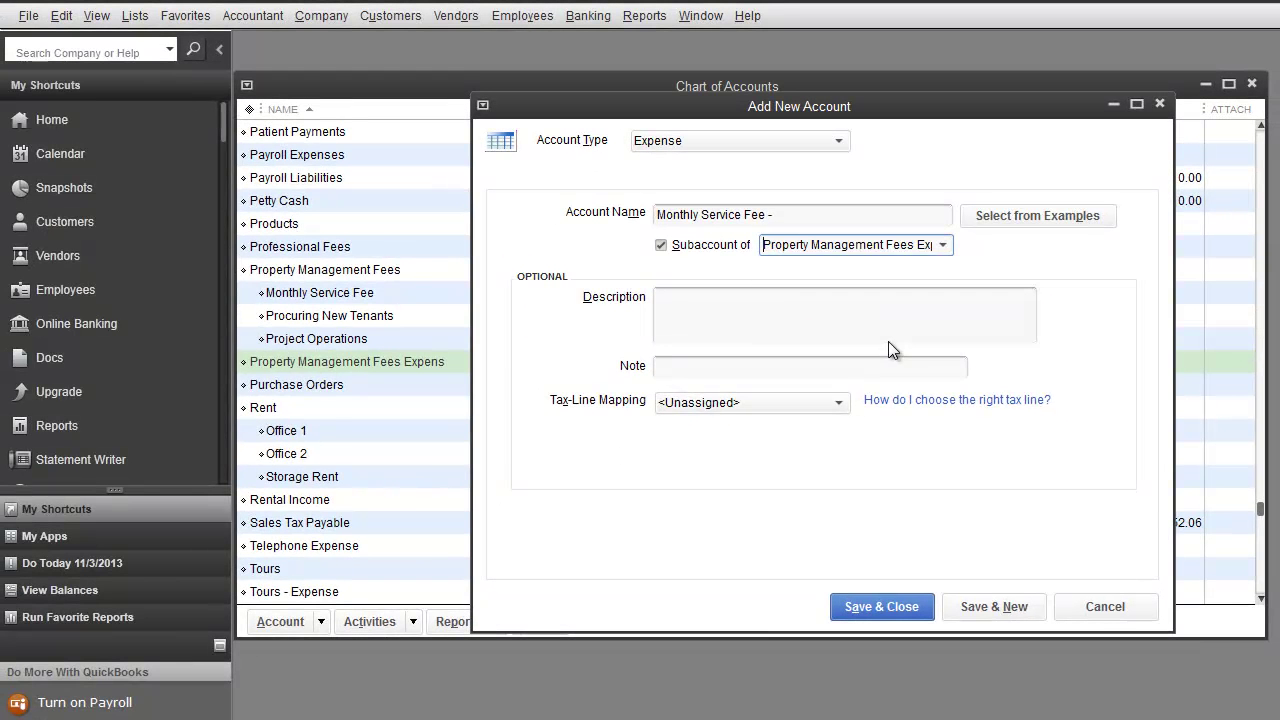
click(996, 600)
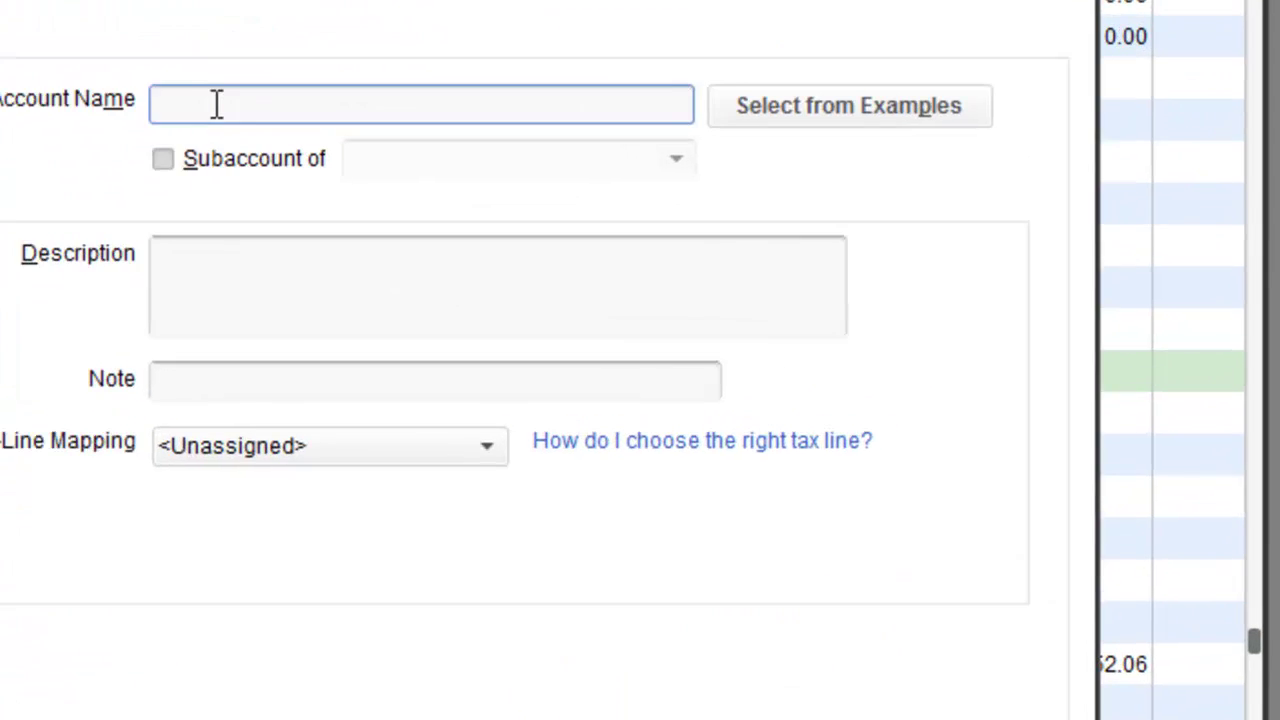
Step: Add a top-level expense account named "Rental Disbursement" and save it, keeping the form open for another account
text(Rental Disburs)
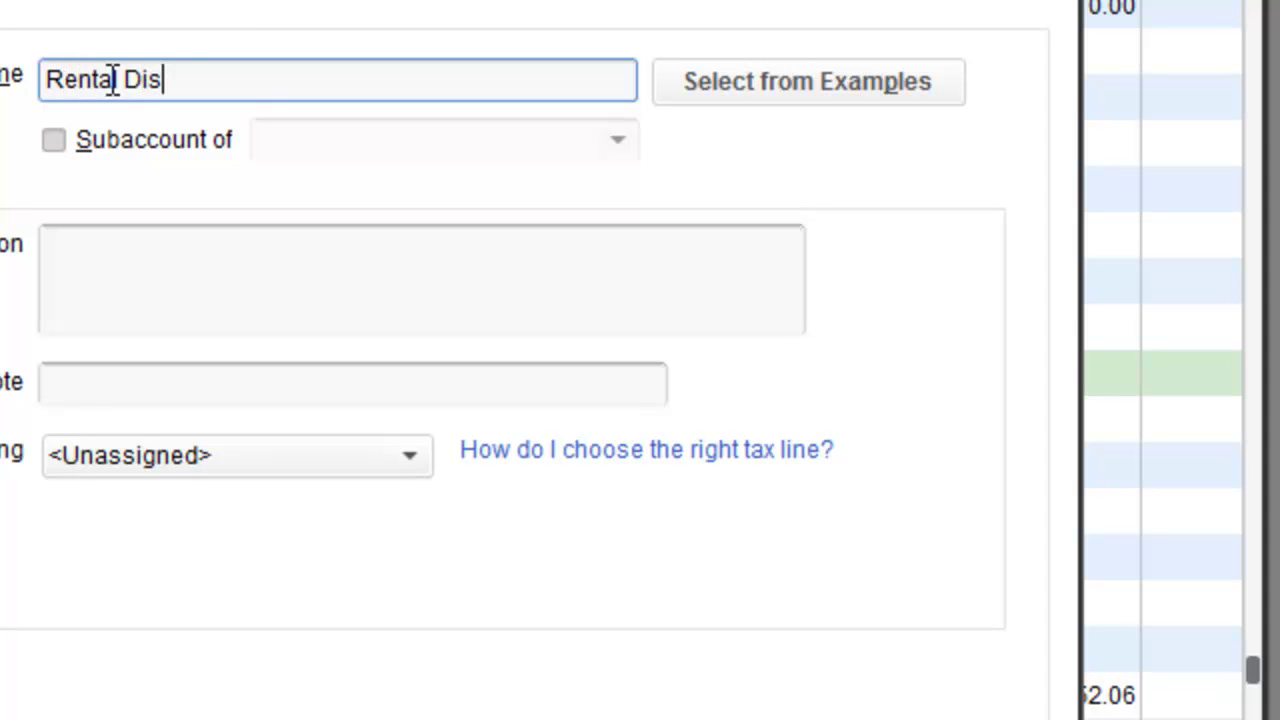
text(ement)
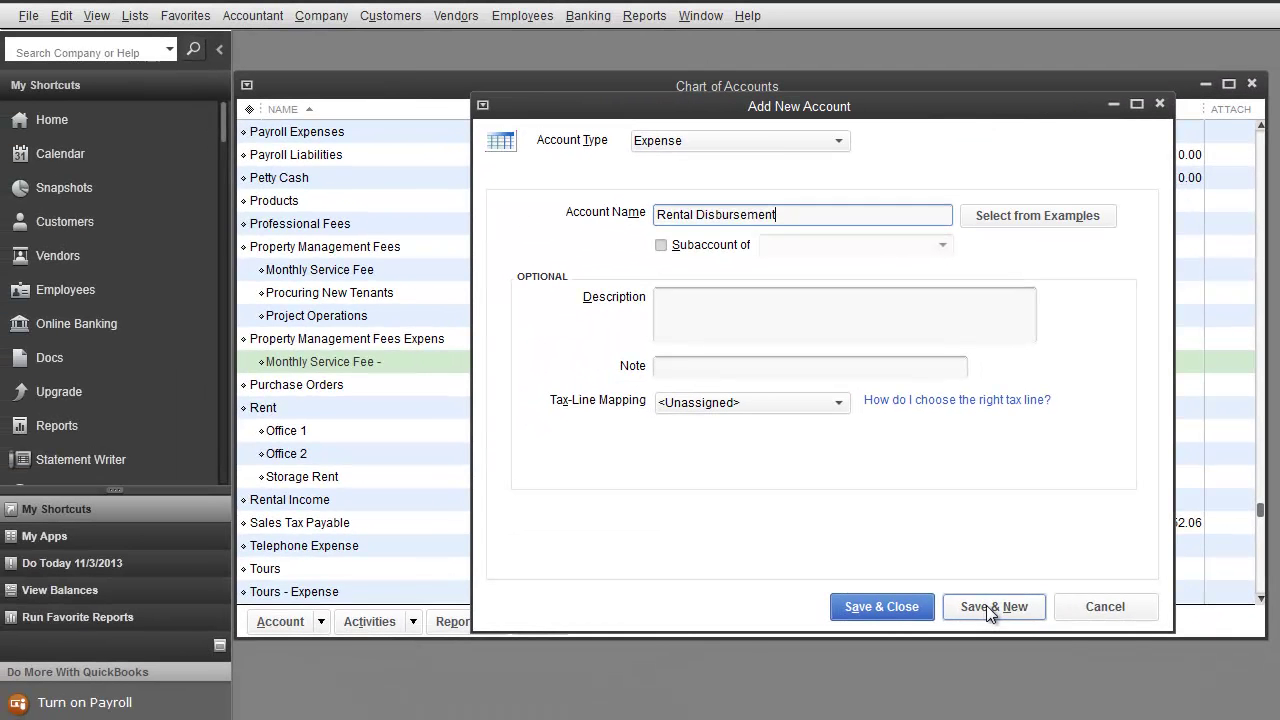
click(986, 605)
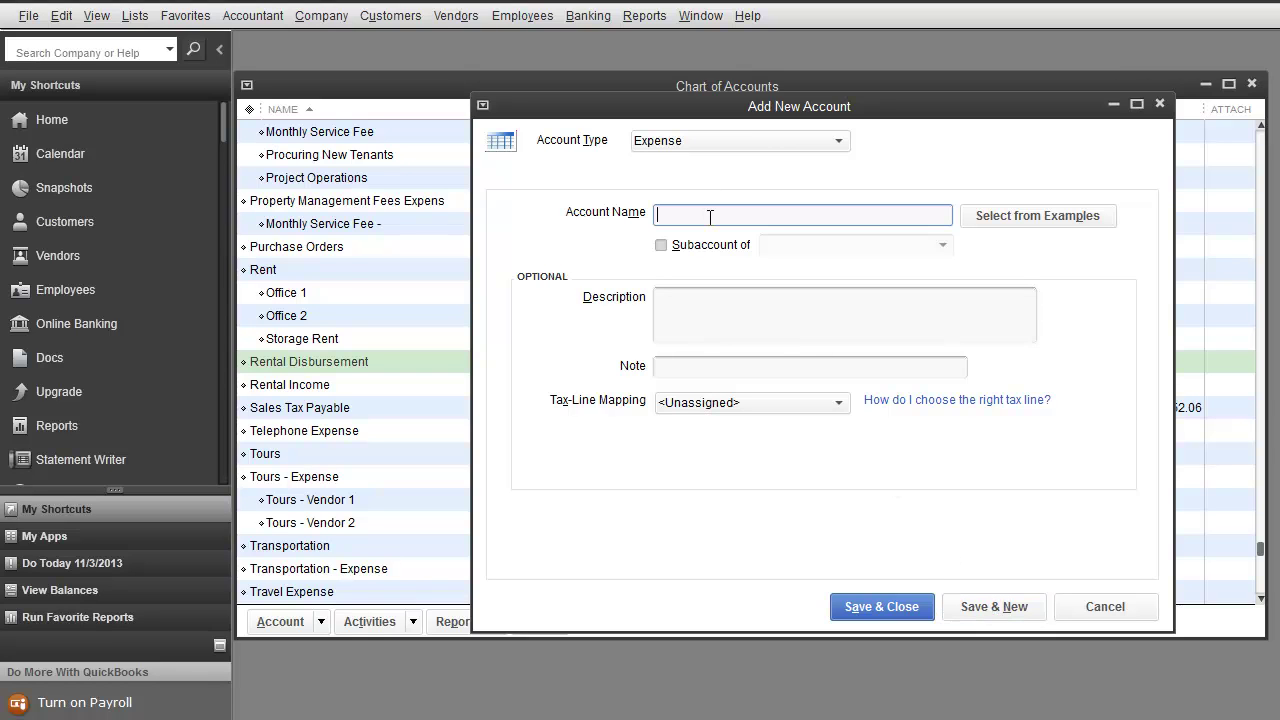
Step: Add the expense account "Repairs & Maintenance" and its subaccount "electrical", saving each and keeping the form open
text(Repairs & Maintenance)
click(1000, 610)
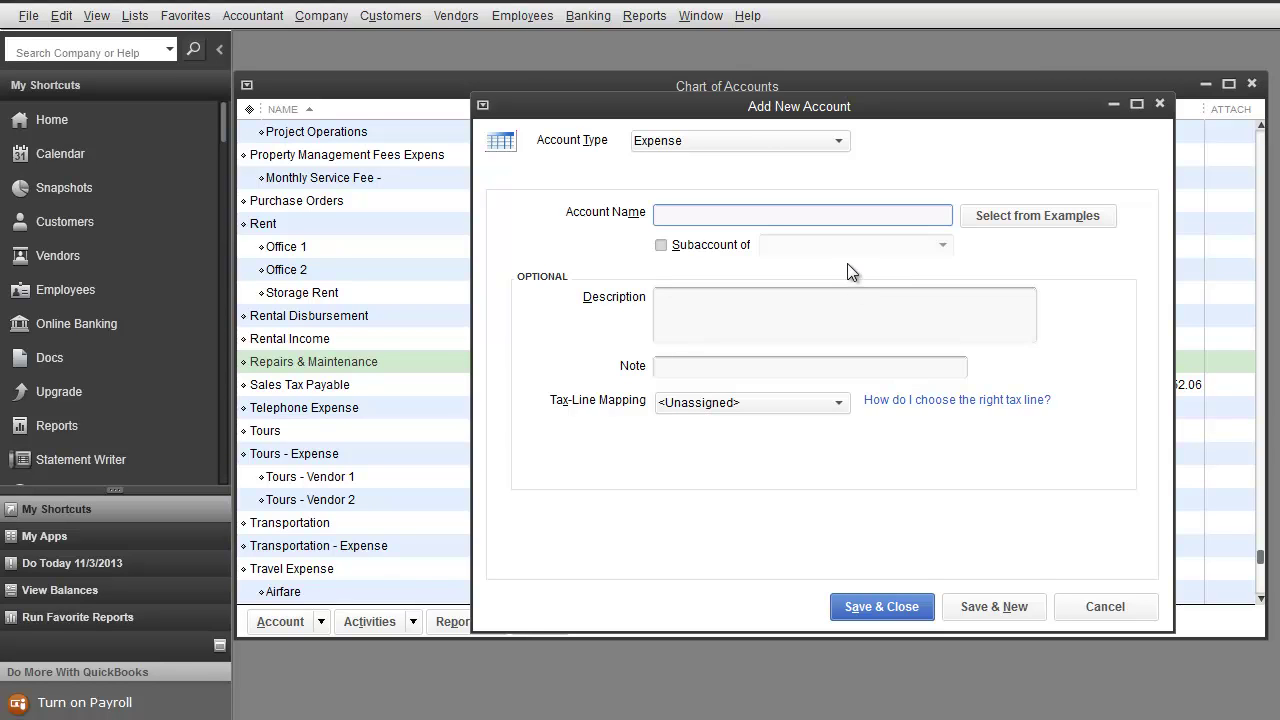
text(electrical)
click(661, 245)
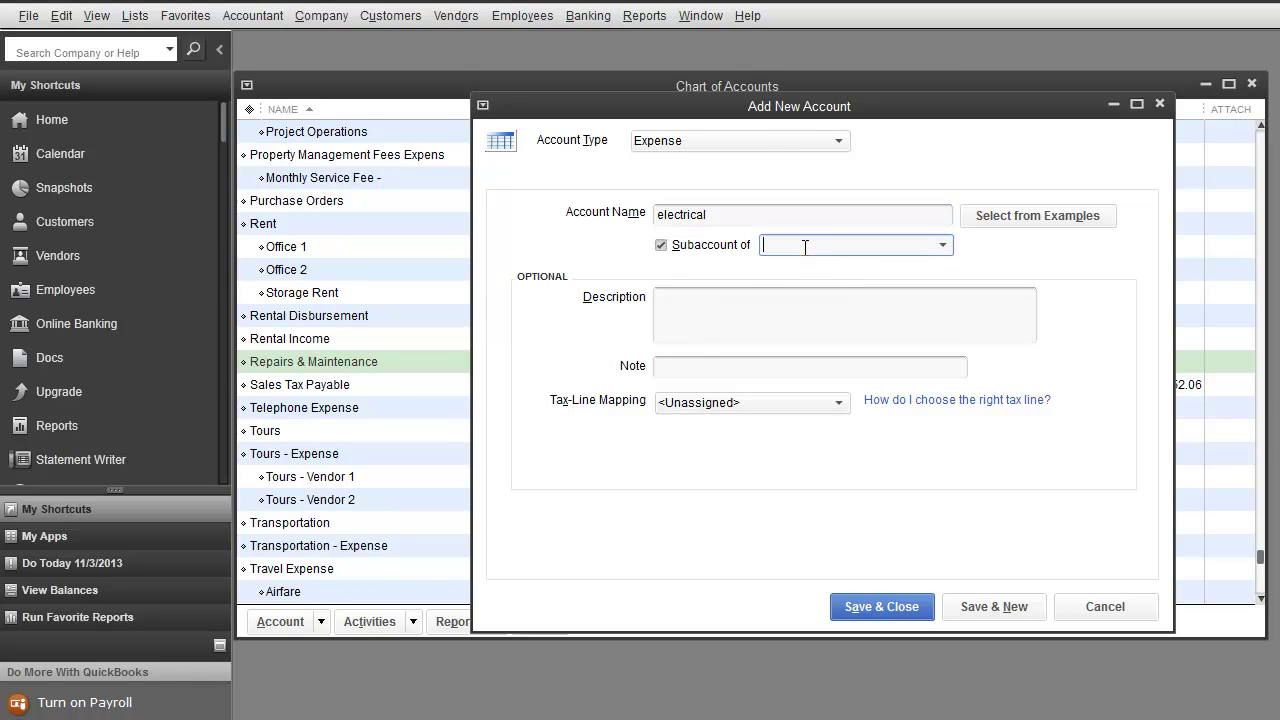
text(Repairs & Maintenance)
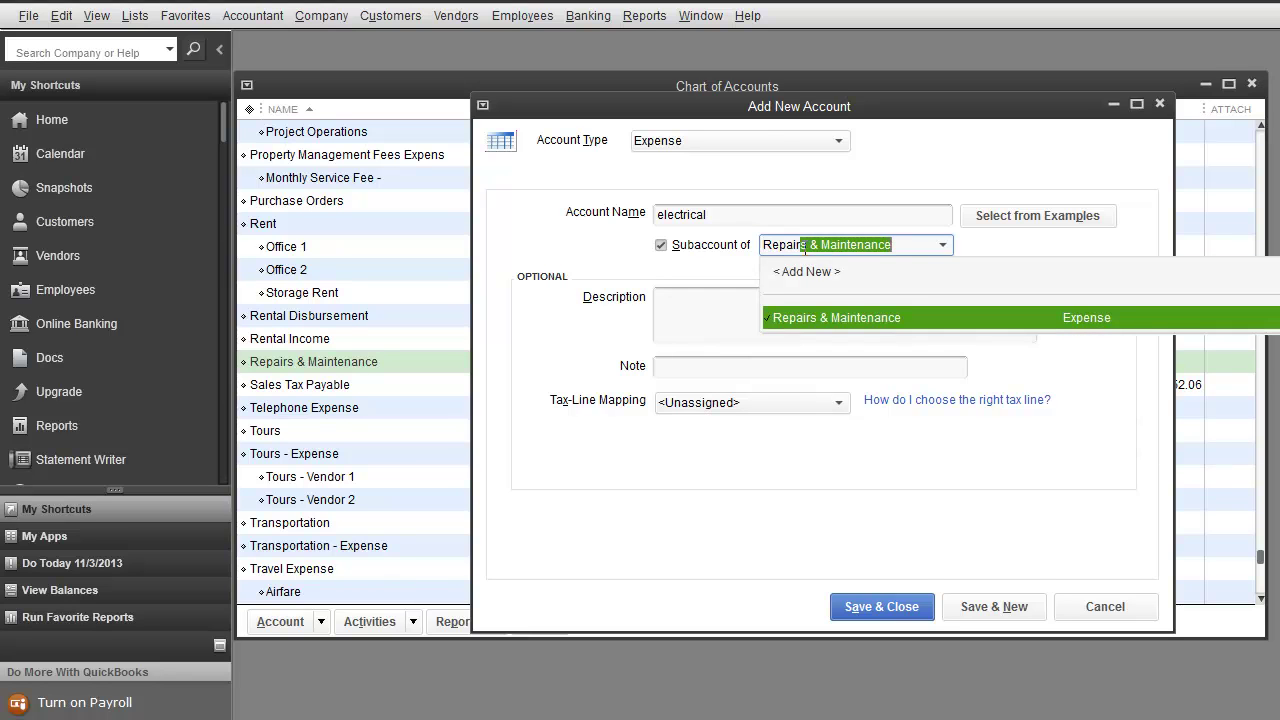
click(987, 603)
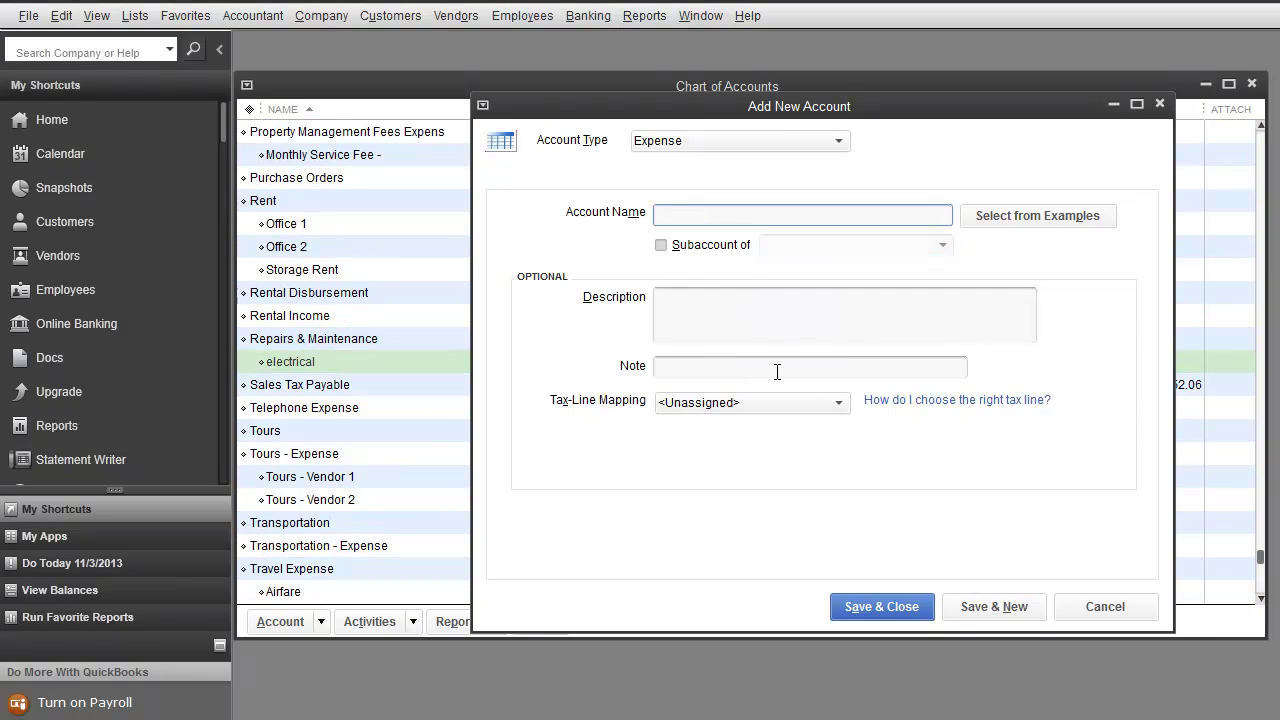
Step: Add the expense account "gardening" as a subaccount of "Repairs & Maintenance" and save it, keeping the form open
text(ardening)
click(660, 245)
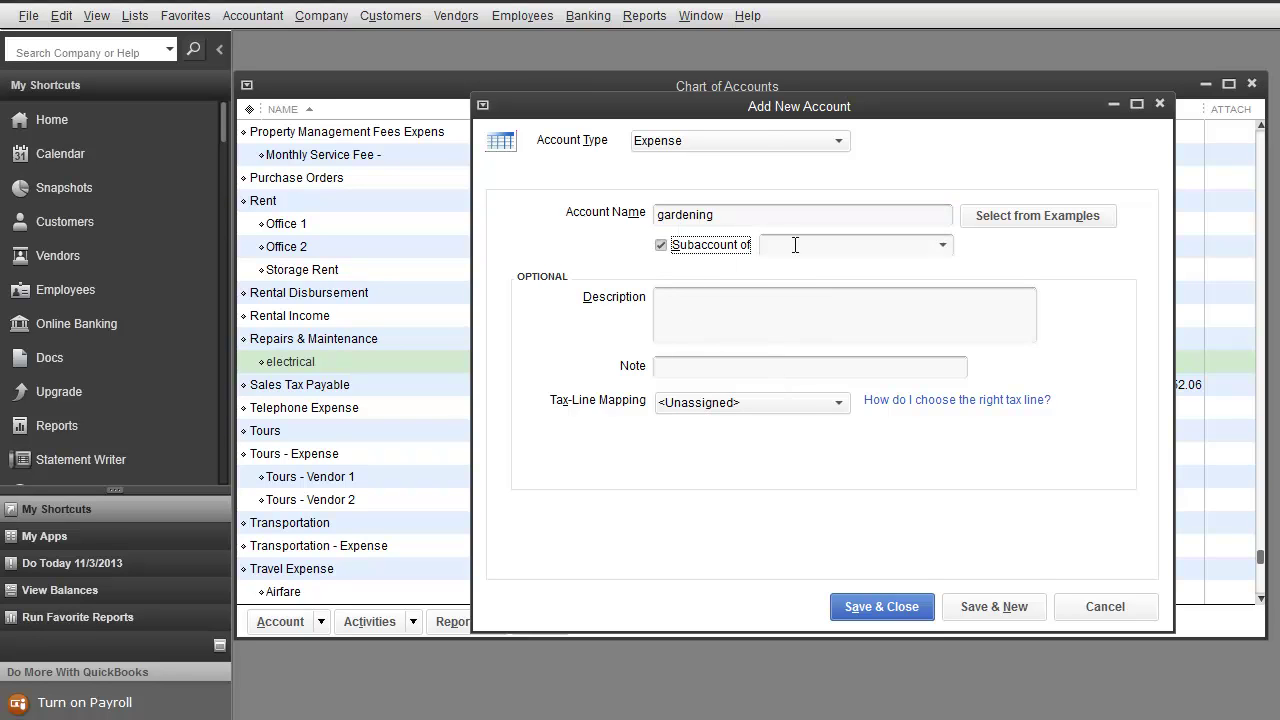
click(794, 244)
text(Repairs & Maintenance)
click(830, 432)
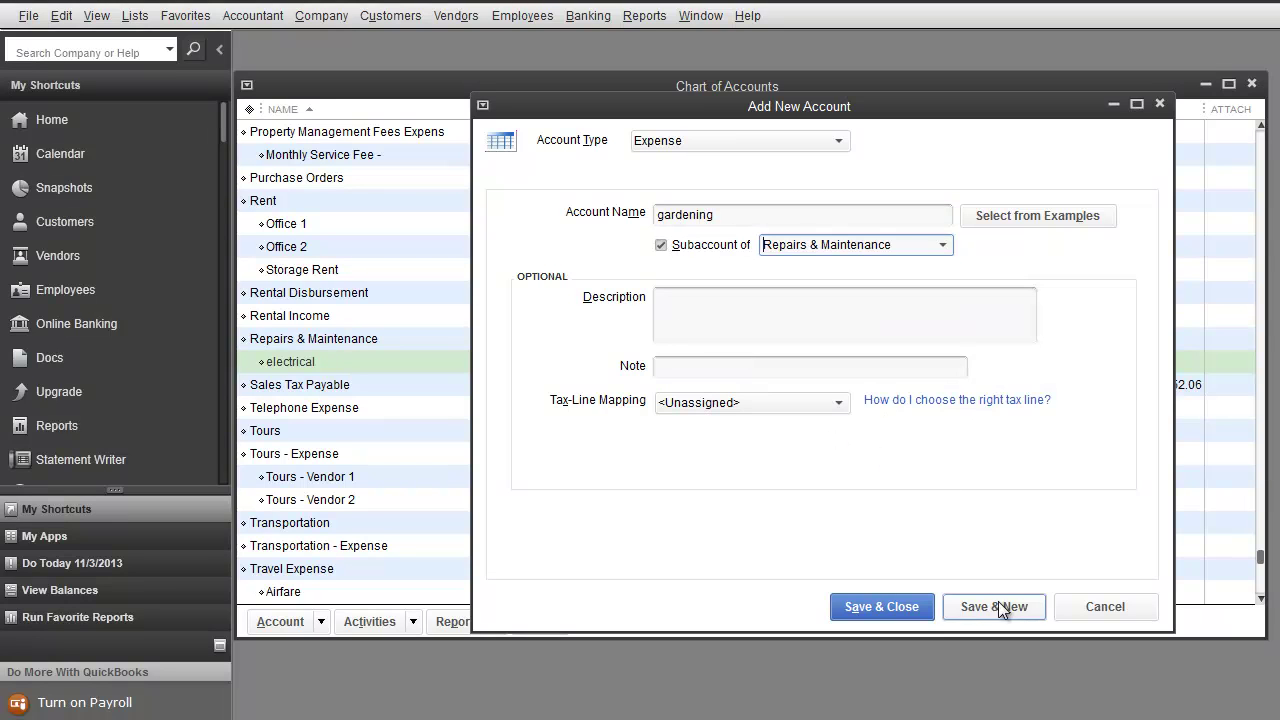
click(995, 606)
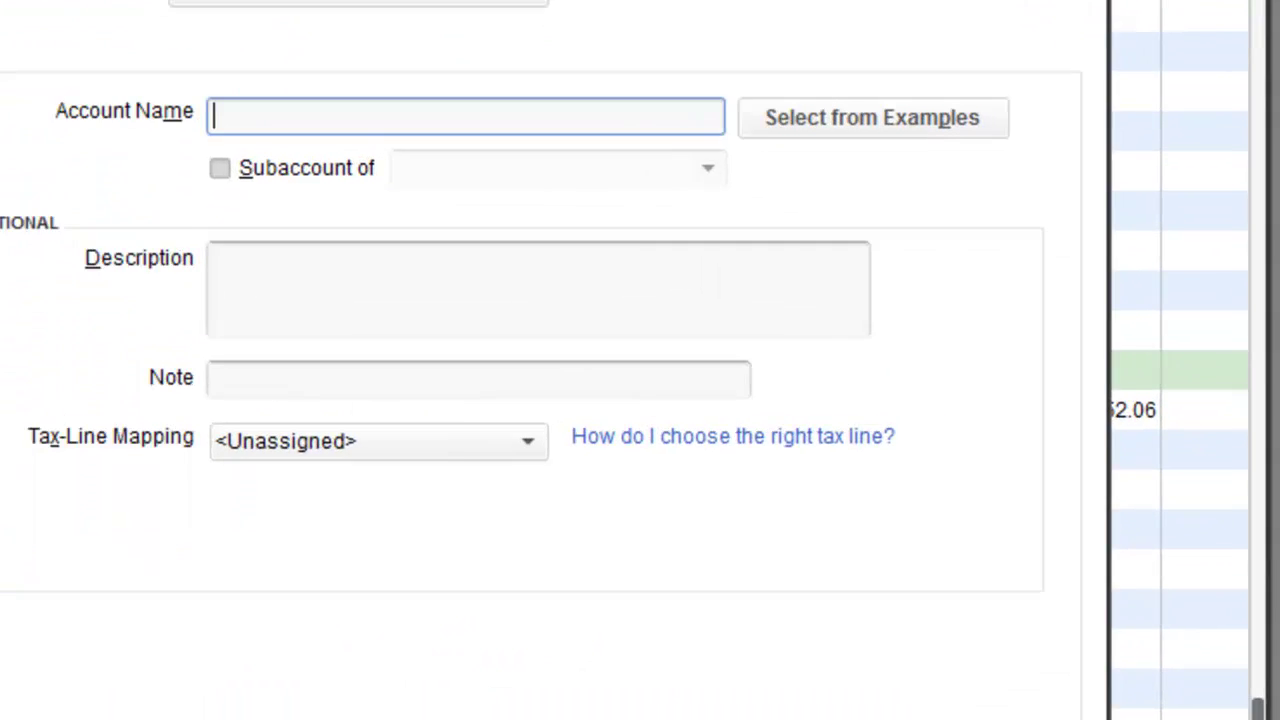
Step: Add two top-level expense accounts named "HOA Fees" and "Landscape & Groundkeeping", saving each and keeping the form open
text(HOAFees)
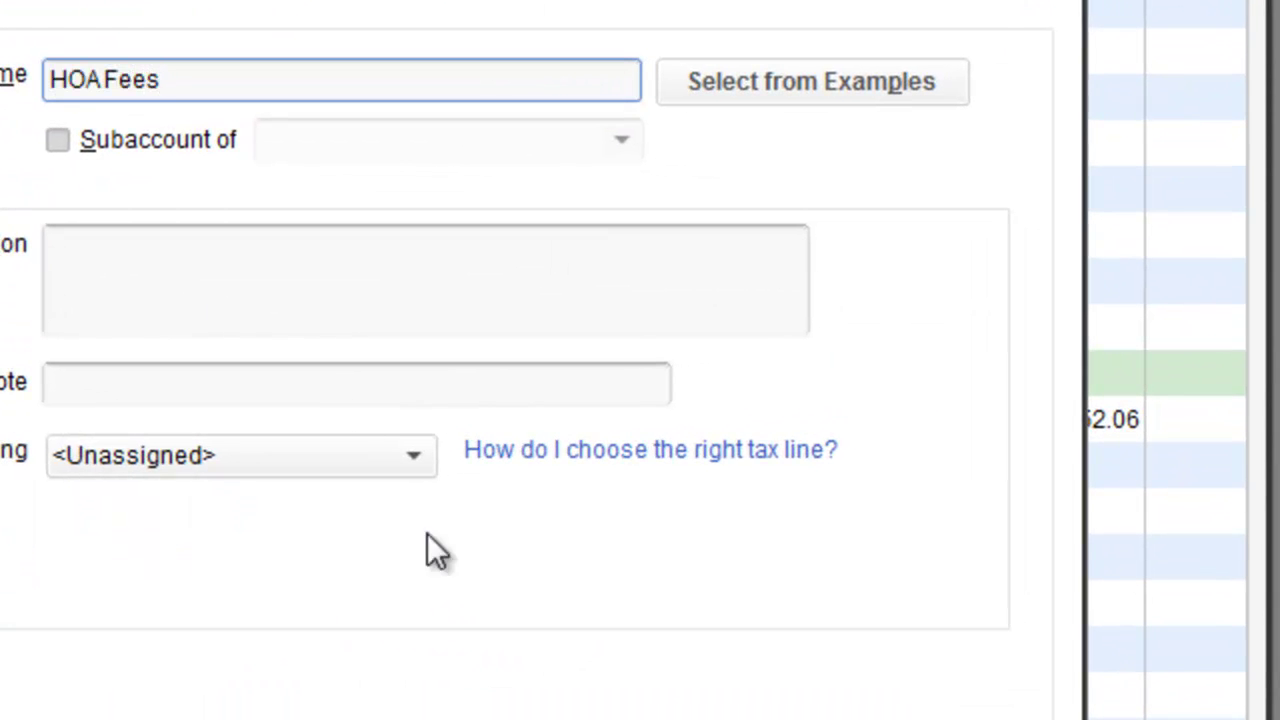
key(alt+n)
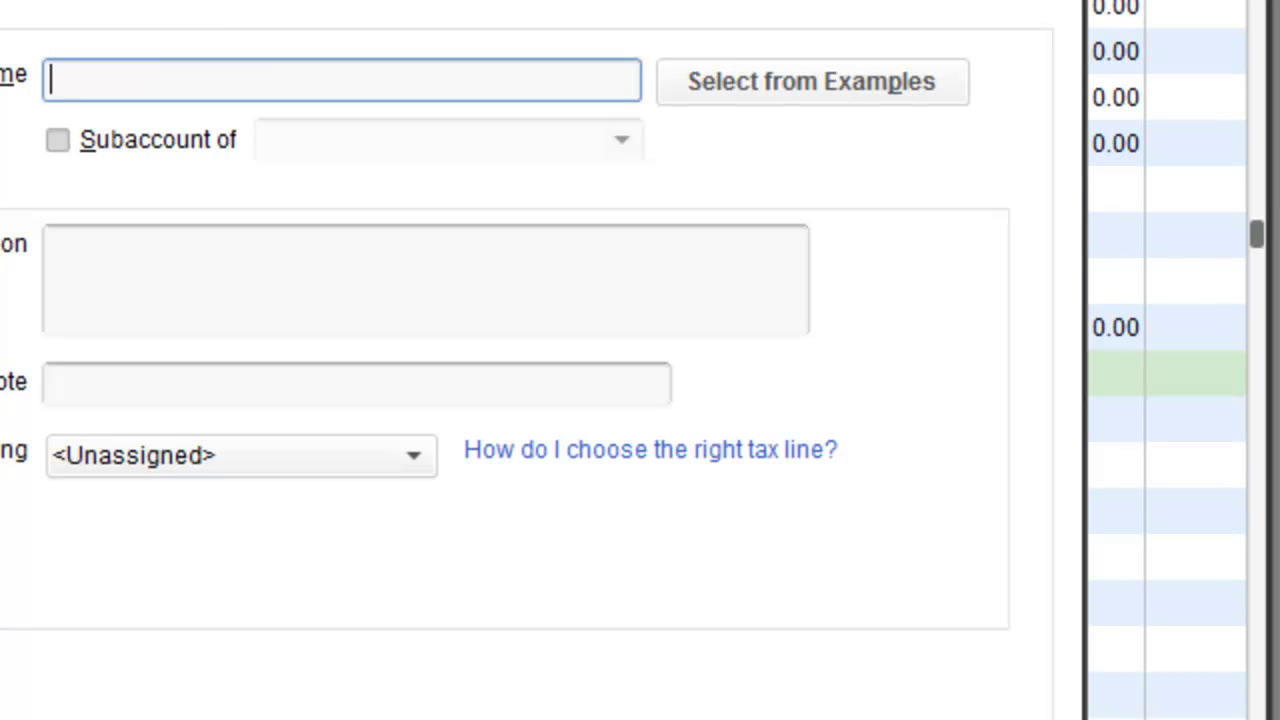
text(Landsca)
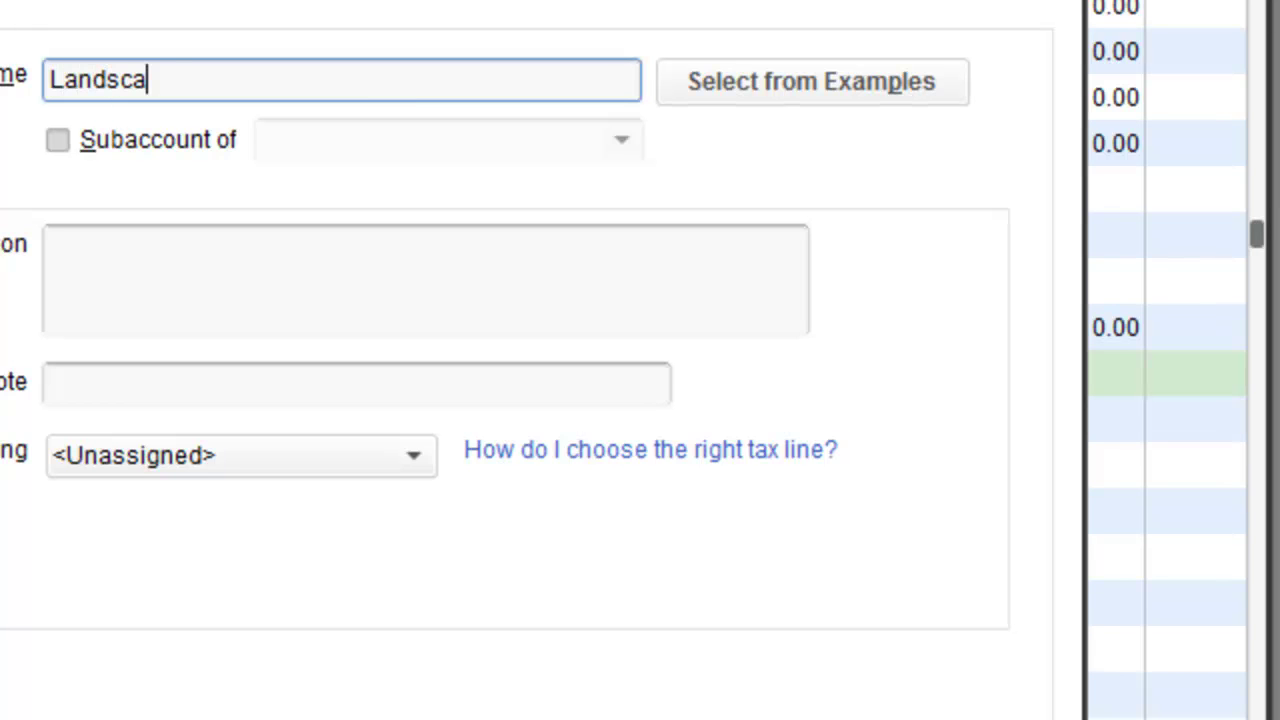
text(pe & Groundkeepi)
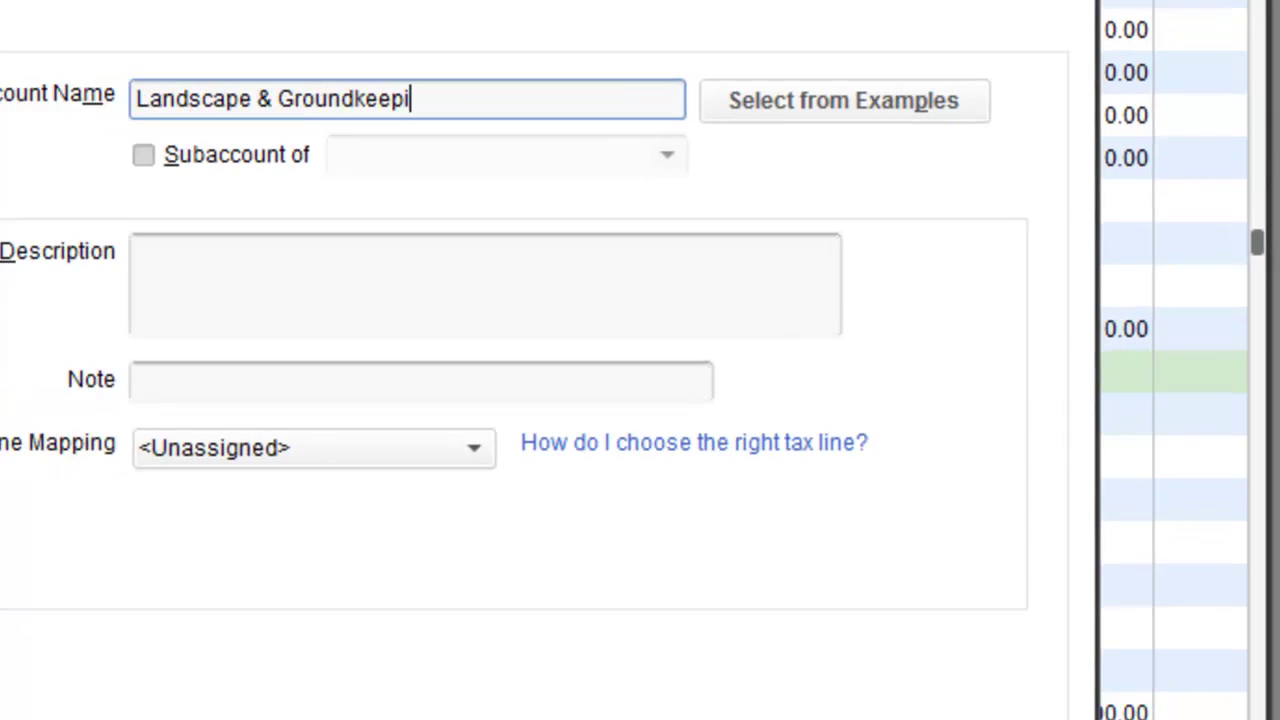
text(ng)
click(974, 606)
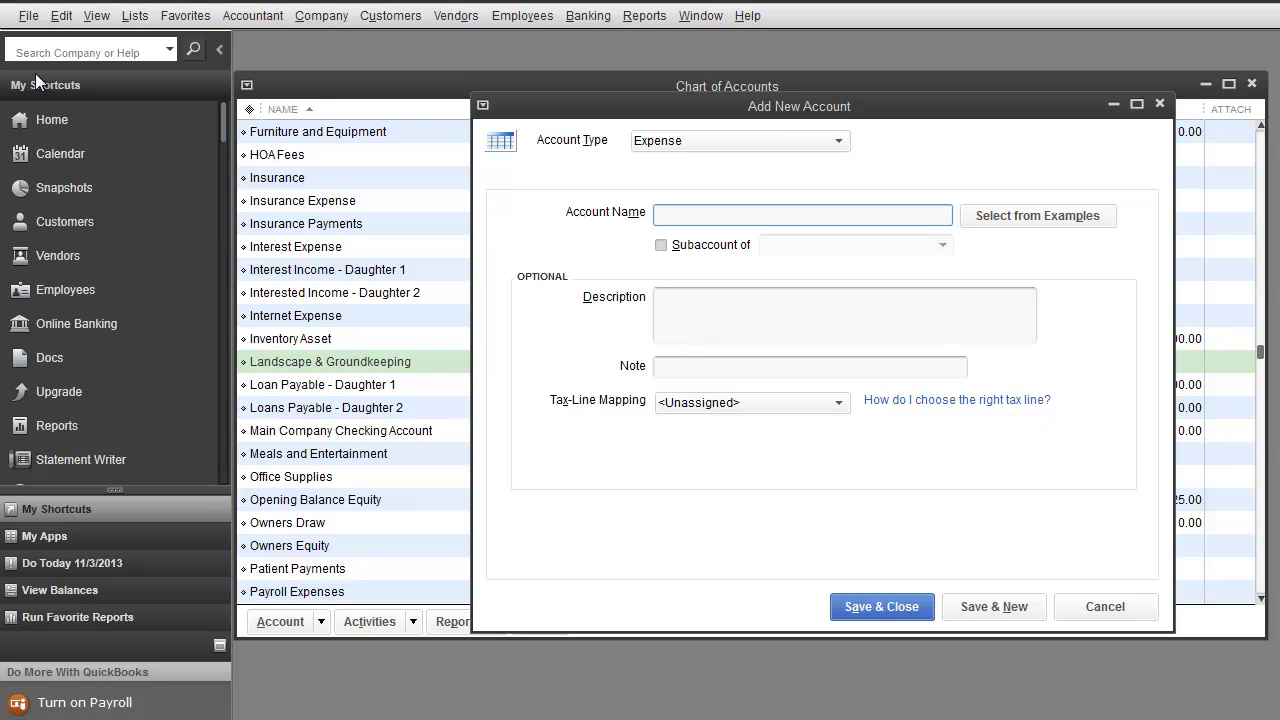
Step: Open the export of lists to IIF files, select Chart of Accounts as the list, and cancel without exporting
click(28, 15)
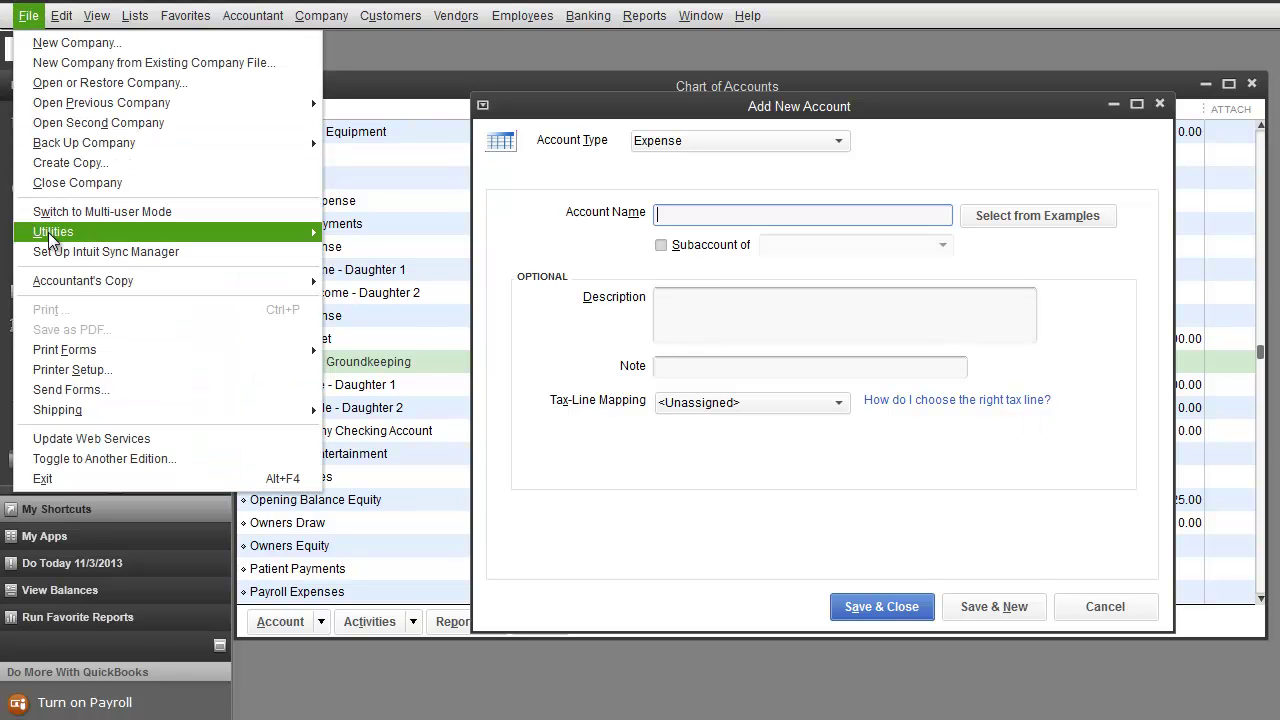
mouse_move(55, 238)
mouse_move(380, 252)
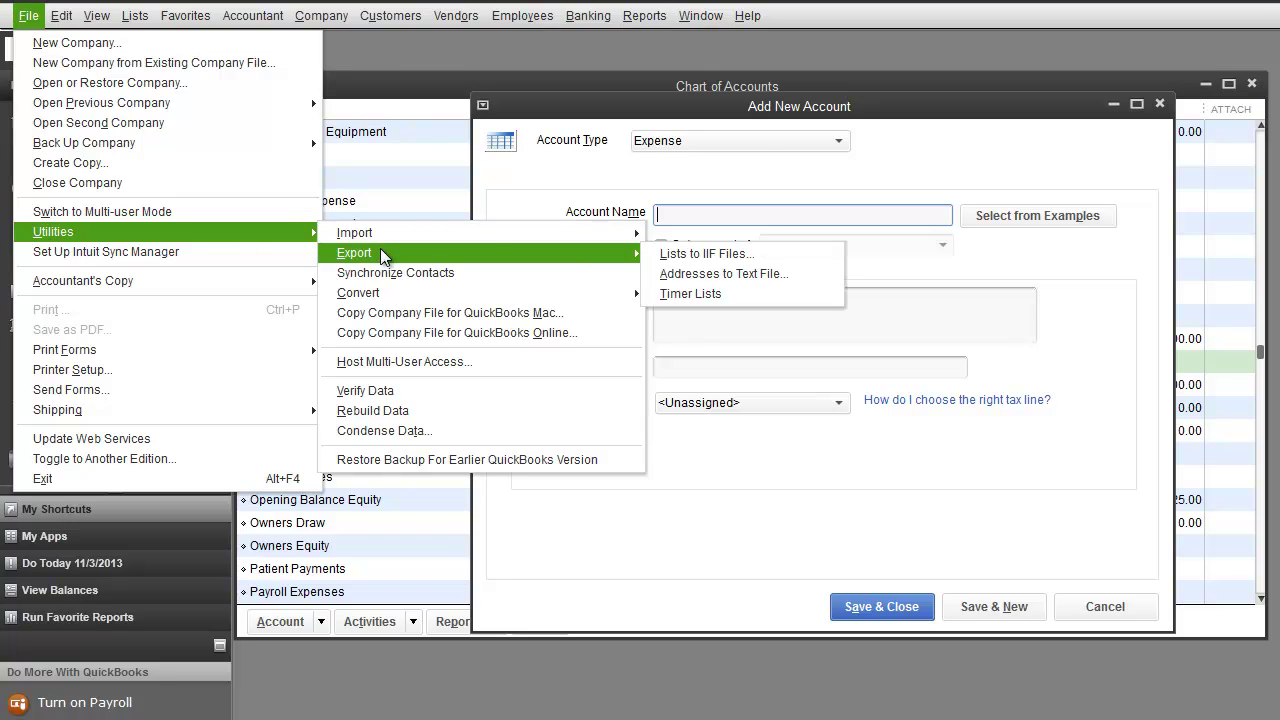
click(699, 257)
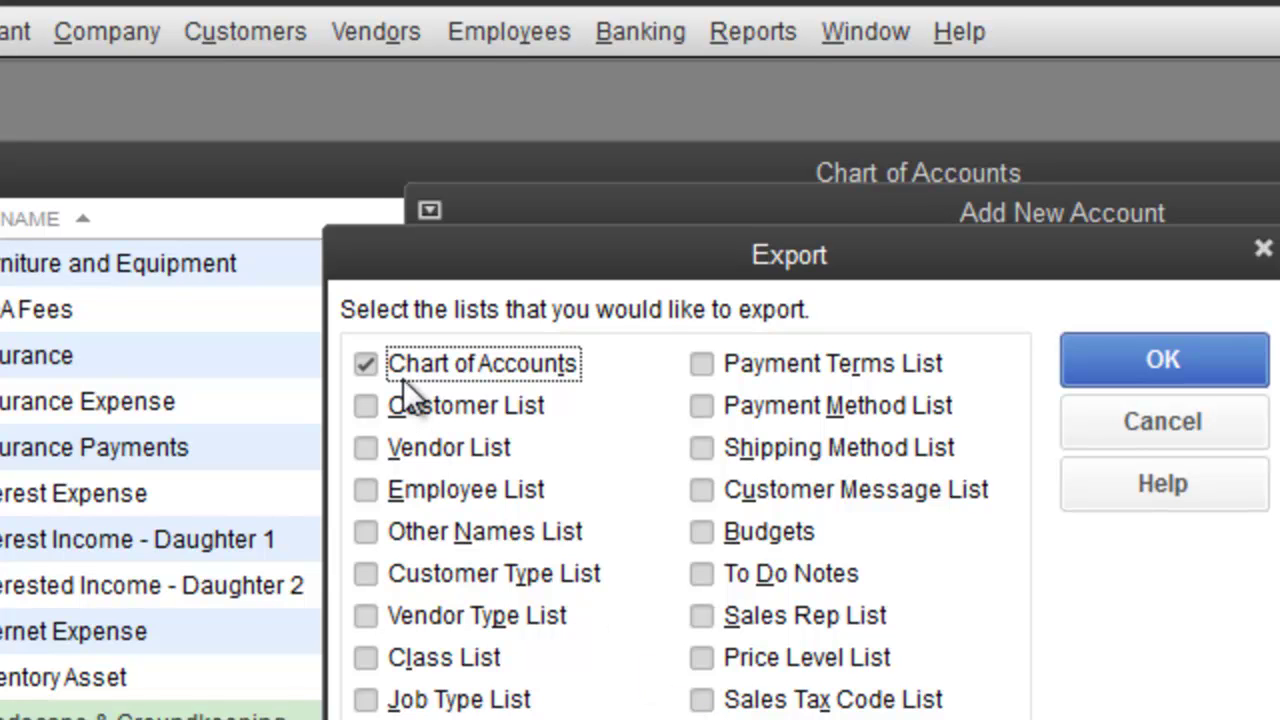
click(1155, 406)
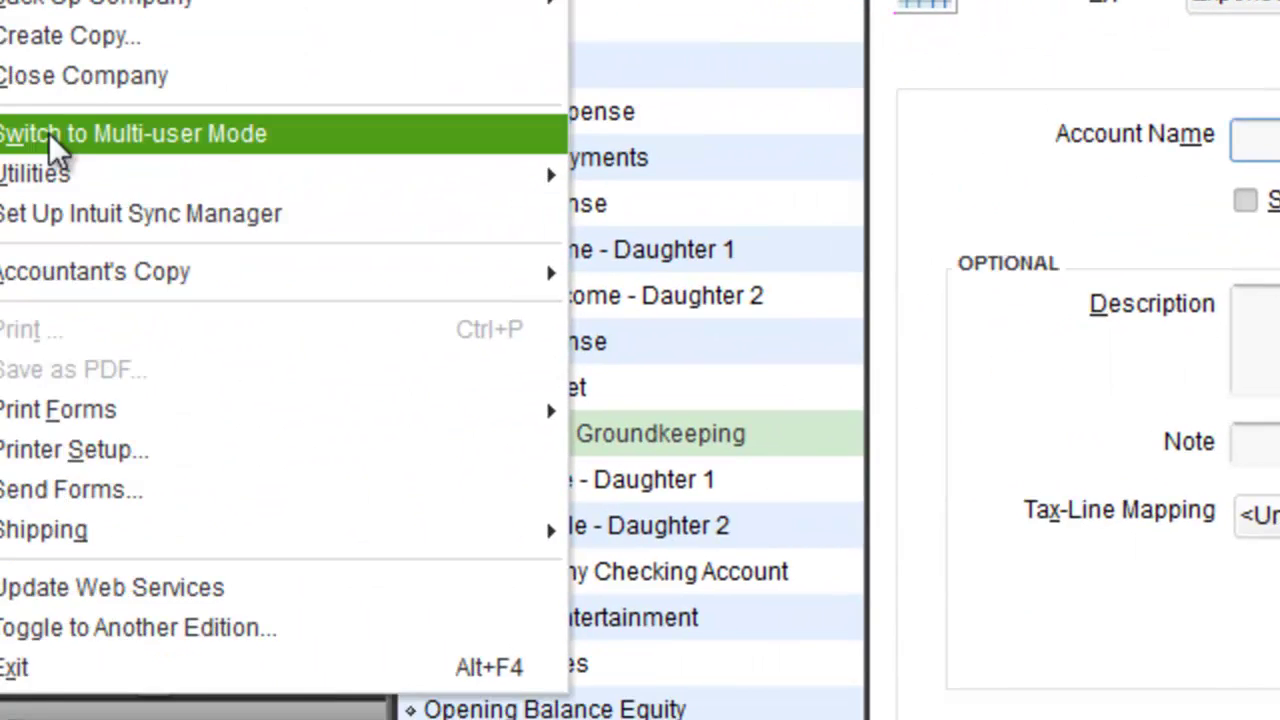
Step: Show the import options among the company file utilities
mouse_move(100, 437)
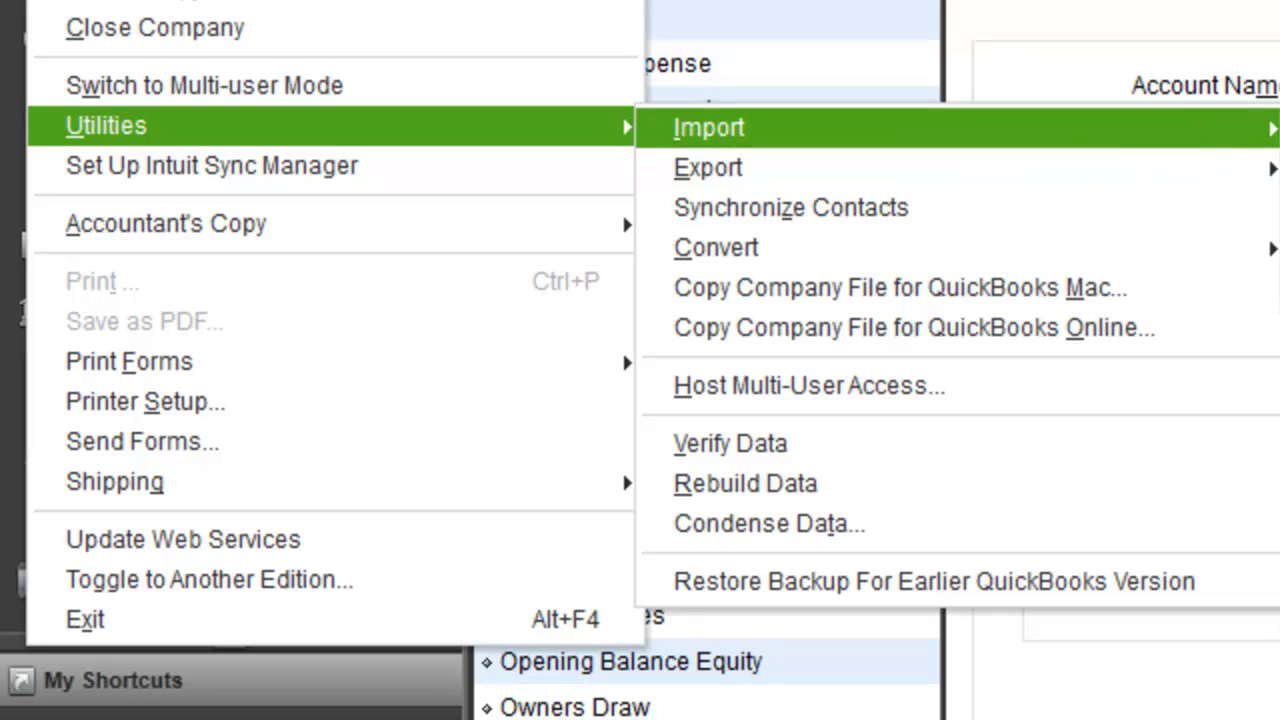